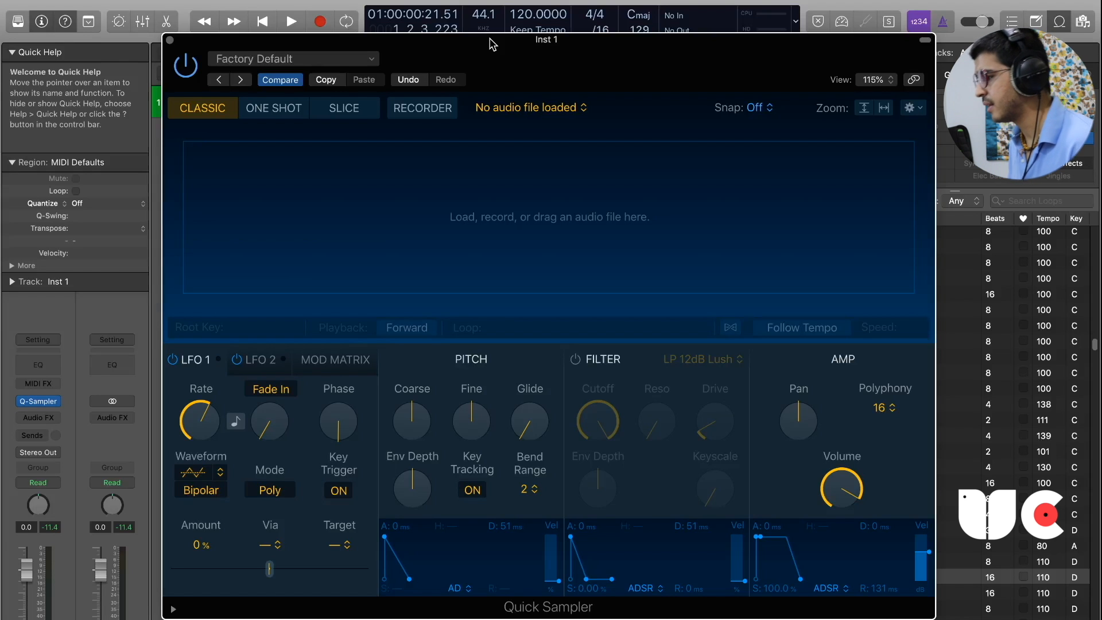
Audition the Conor Background 02 vocal loop and load it into Quick Sampler as the source sample.
{"action": "mouse_move", "coordinate": [600, 75]}
{"action": "left_mouse_down"}
{"action": "mouse_move", "coordinate": [563, 76]}
{"action": "mouse_move", "coordinate": [561, 89]}
{"action": "mouse_move", "coordinate": [600, 84]}
{"action": "left_mouse_up"}
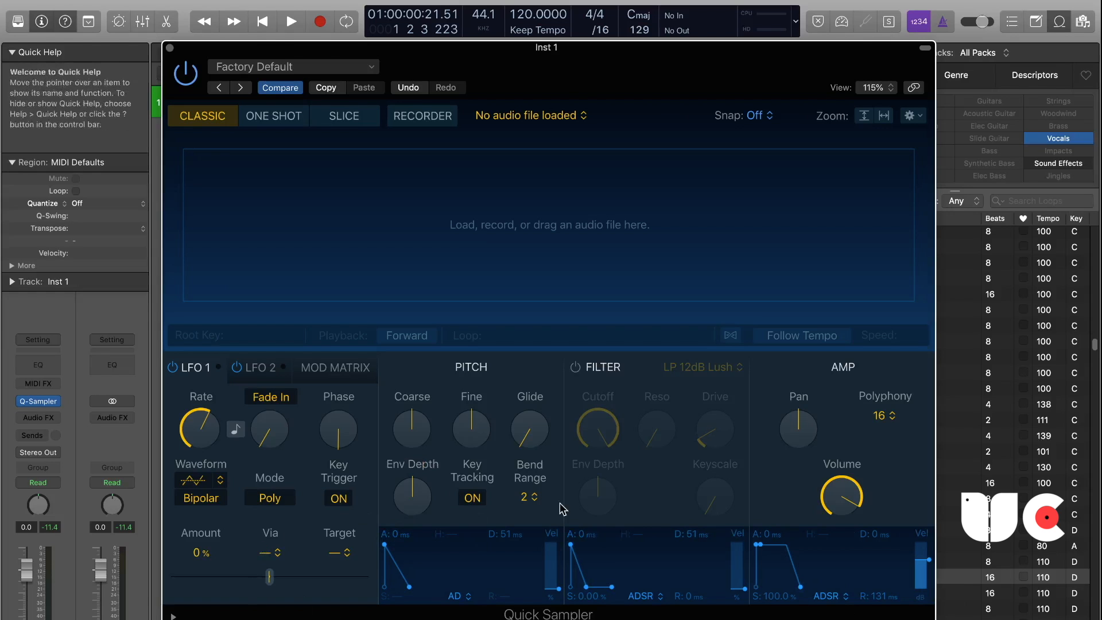
{"action": "left_click_drag", "start_coordinate": [830, 516], "coordinate": [790, 504]}
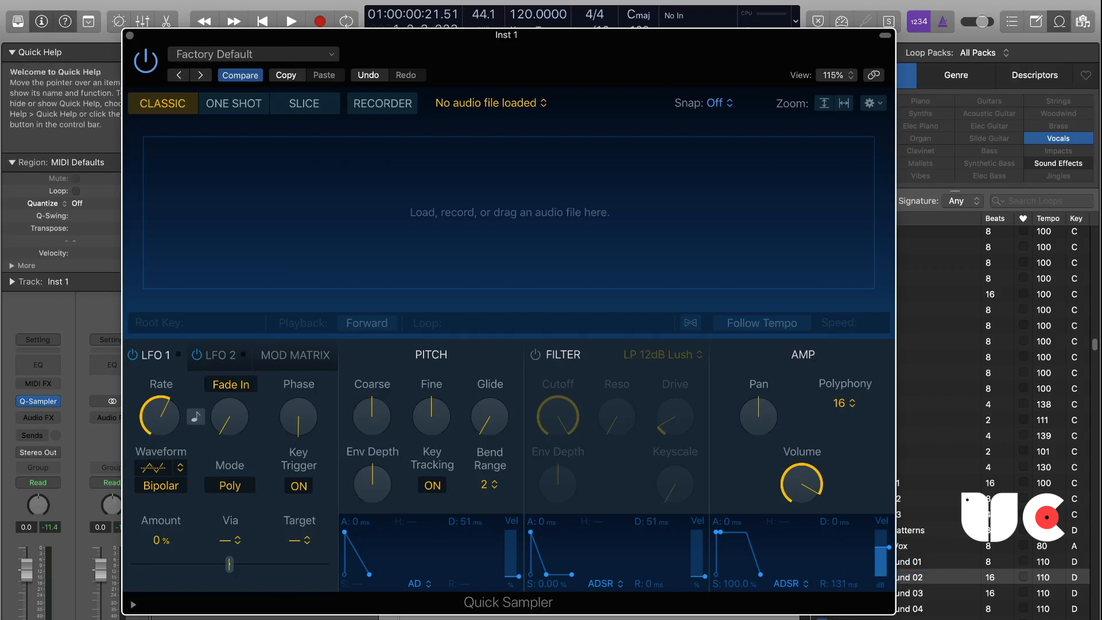
{"action": "left_click", "coordinate": [918, 578]}
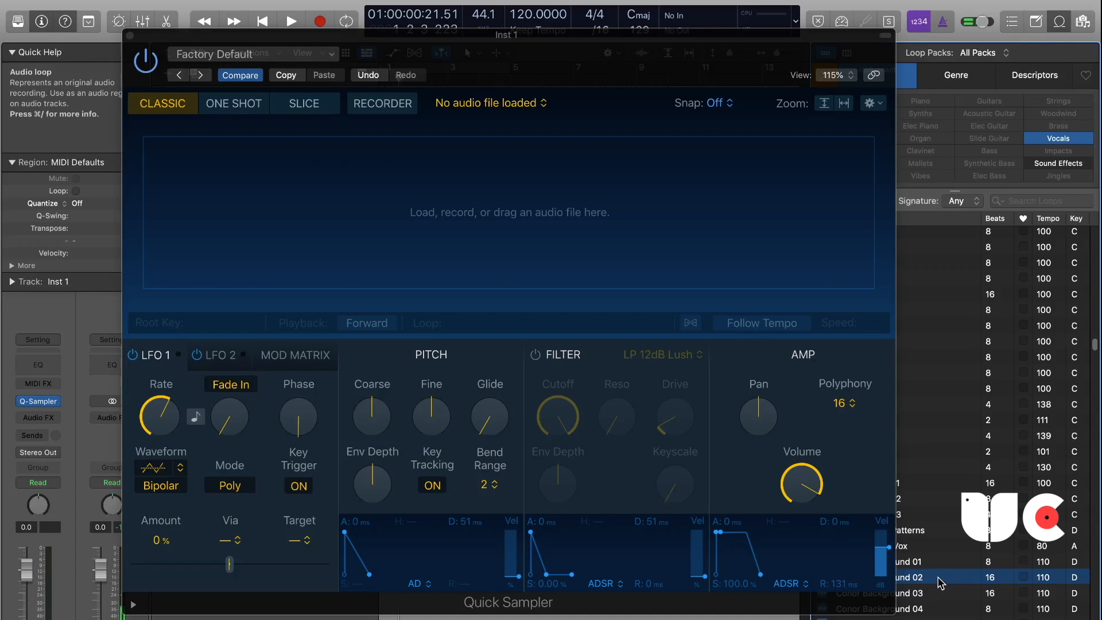
{"action": "left_click_drag", "start_coordinate": [942, 583], "coordinate": [452, 249]}
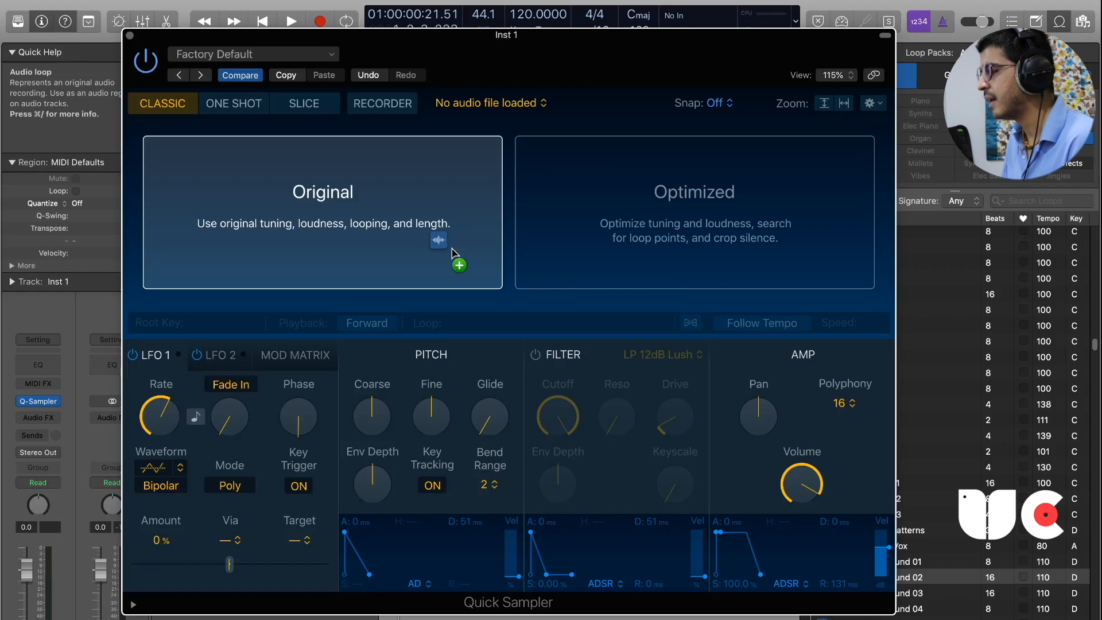
{"action": "left_click_drag", "start_coordinate": [452, 249], "coordinate": [592, 251]}
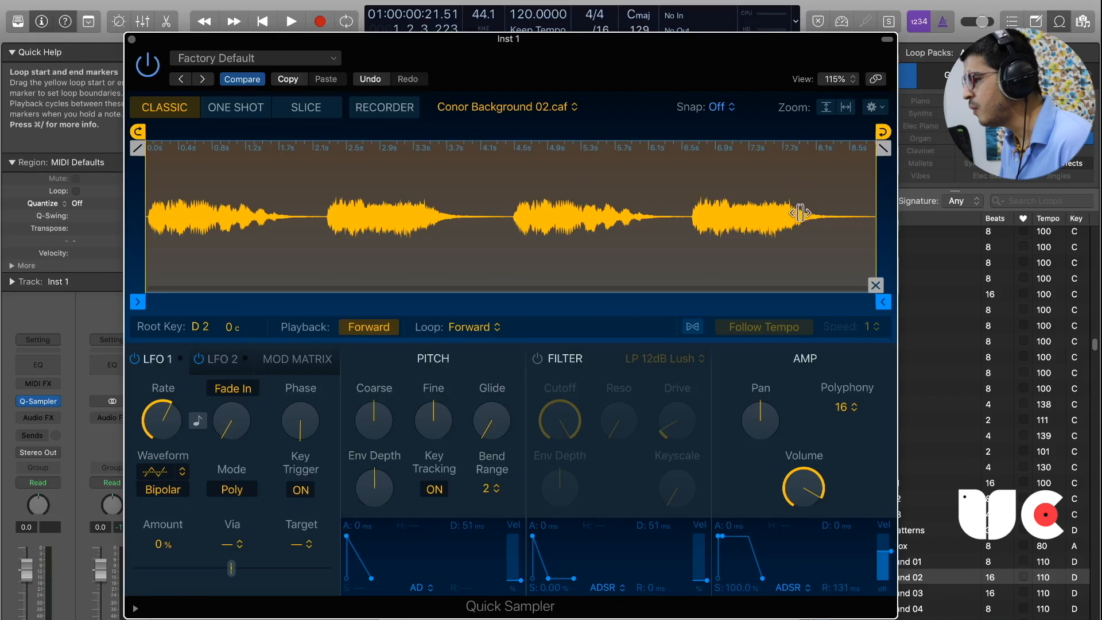
Try out the loop start and end markers on the waveform and turn looping off.
{"action": "mouse_move", "coordinate": [138, 132]}
{"action": "left_mouse_down"}
{"action": "mouse_move", "coordinate": [207, 132]}
{"action": "mouse_move", "coordinate": [81, 144]}
{"action": "mouse_move", "coordinate": [209, 132]}
{"action": "mouse_move", "coordinate": [72, 163]}
{"action": "left_mouse_up"}
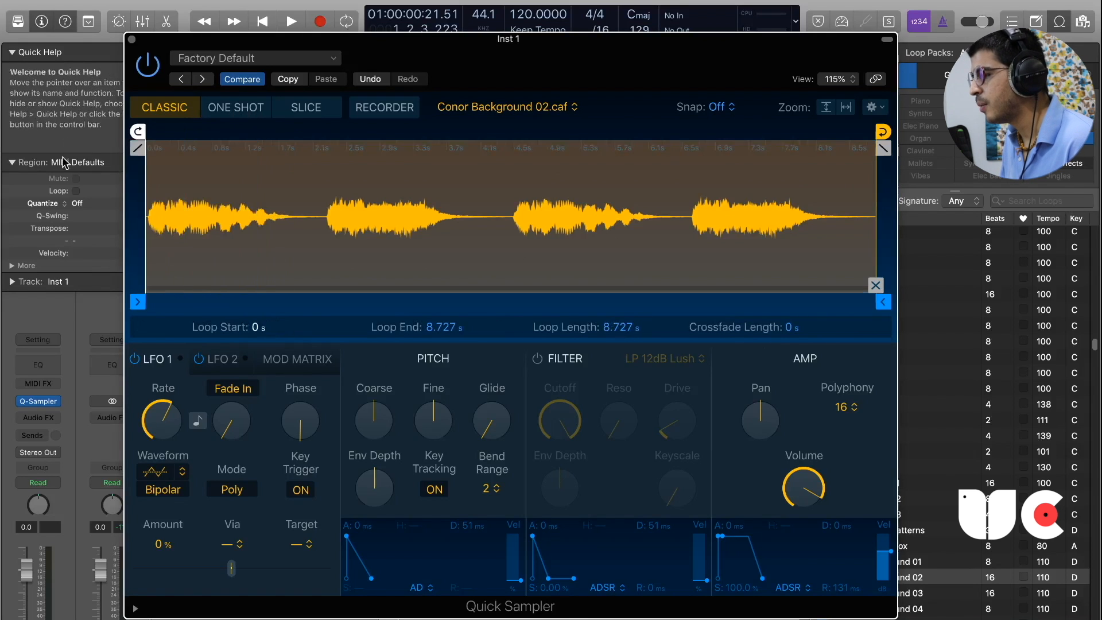
{"action": "left_click_drag", "start_coordinate": [884, 132], "coordinate": [734, 140]}
{"action": "left_click_drag", "start_coordinate": [735, 143], "coordinate": [691, 141]}
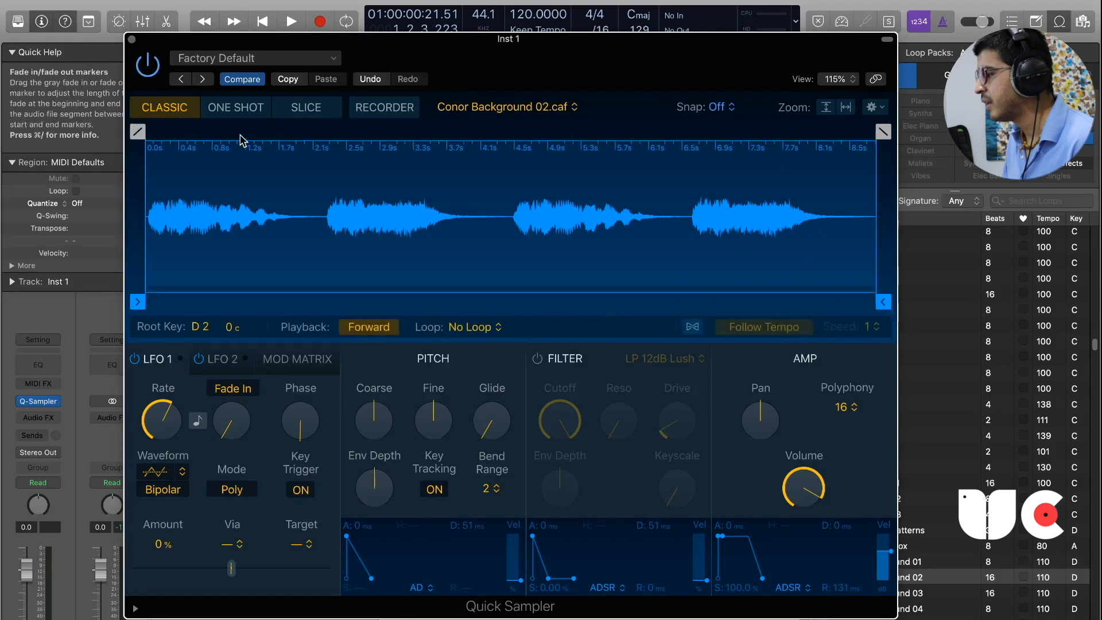
Try out the fade-in, fade-out, sample start and sample end markers, keeping the full sample length without fades.
{"action": "mouse_move", "coordinate": [143, 137]}
{"action": "left_mouse_down"}
{"action": "mouse_move", "coordinate": [303, 138]}
{"action": "mouse_move", "coordinate": [162, 140]}
{"action": "mouse_move", "coordinate": [118, 152]}
{"action": "mouse_move", "coordinate": [290, 137]}
{"action": "mouse_move", "coordinate": [147, 137]}
{"action": "left_mouse_up"}
{"action": "mouse_move", "coordinate": [882, 132]}
{"action": "left_mouse_down"}
{"action": "mouse_move", "coordinate": [807, 133]}
{"action": "mouse_move", "coordinate": [882, 134]}
{"action": "left_mouse_up"}
{"action": "mouse_move", "coordinate": [137, 301]}
{"action": "left_mouse_down"}
{"action": "mouse_move", "coordinate": [247, 300]}
{"action": "mouse_move", "coordinate": [138, 301]}
{"action": "left_mouse_up"}
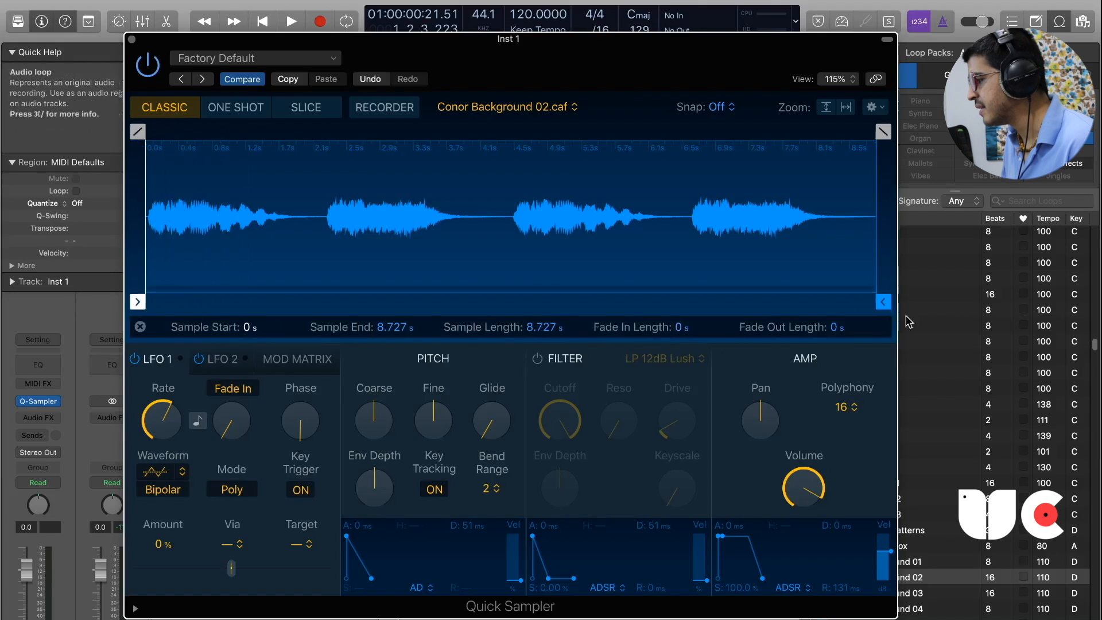
{"action": "mouse_move", "coordinate": [883, 301]}
{"action": "left_mouse_down"}
{"action": "mouse_move", "coordinate": [840, 304]}
{"action": "mouse_move", "coordinate": [884, 303]}
{"action": "left_mouse_up"}
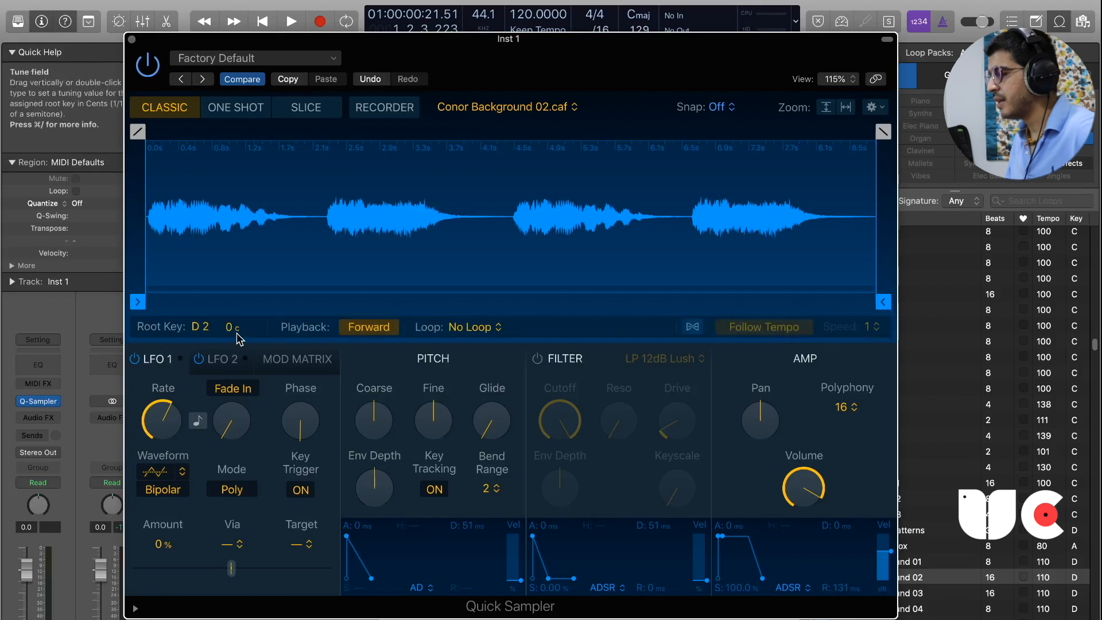
Detune the sample to -39 cents and back to 0, and switch its playback to Reverse and back to Forward.
{"action": "left_click_drag", "start_coordinate": [478, 77], "coordinate": [458, 74]}
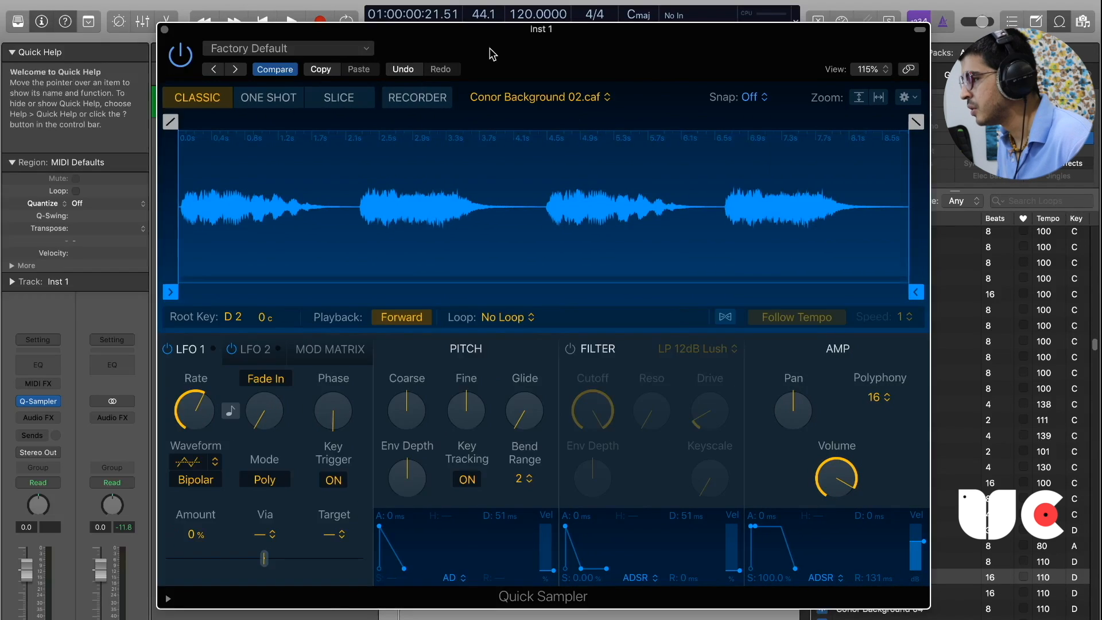
{"action": "left_click_drag", "start_coordinate": [515, 46], "coordinate": [509, 60]}
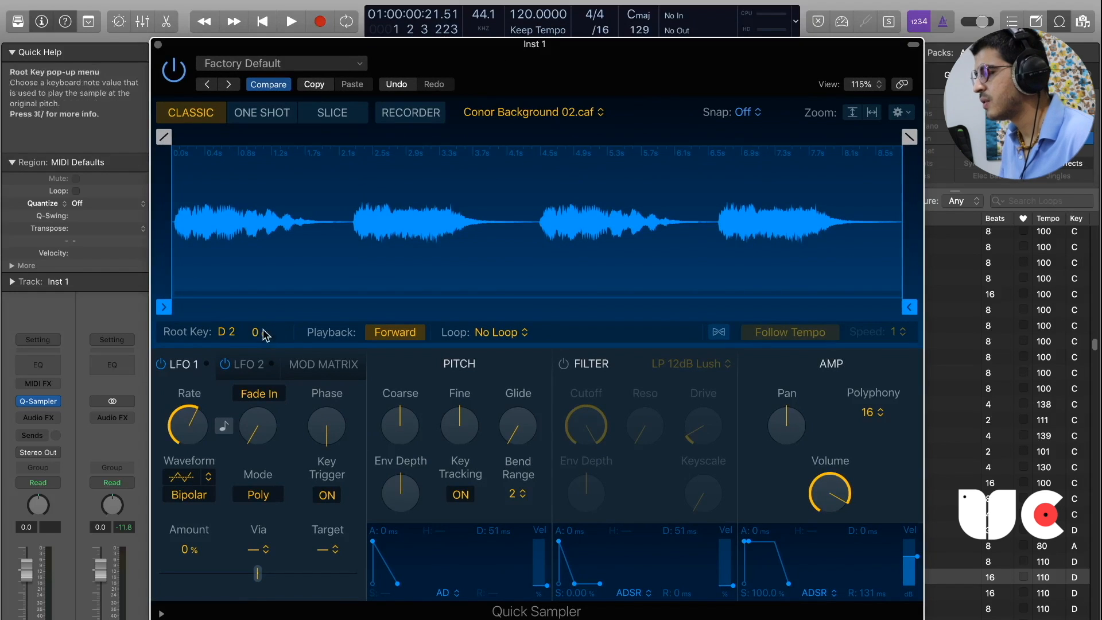
{"action": "left_click_drag", "start_coordinate": [270, 344], "coordinate": [271, 315]}
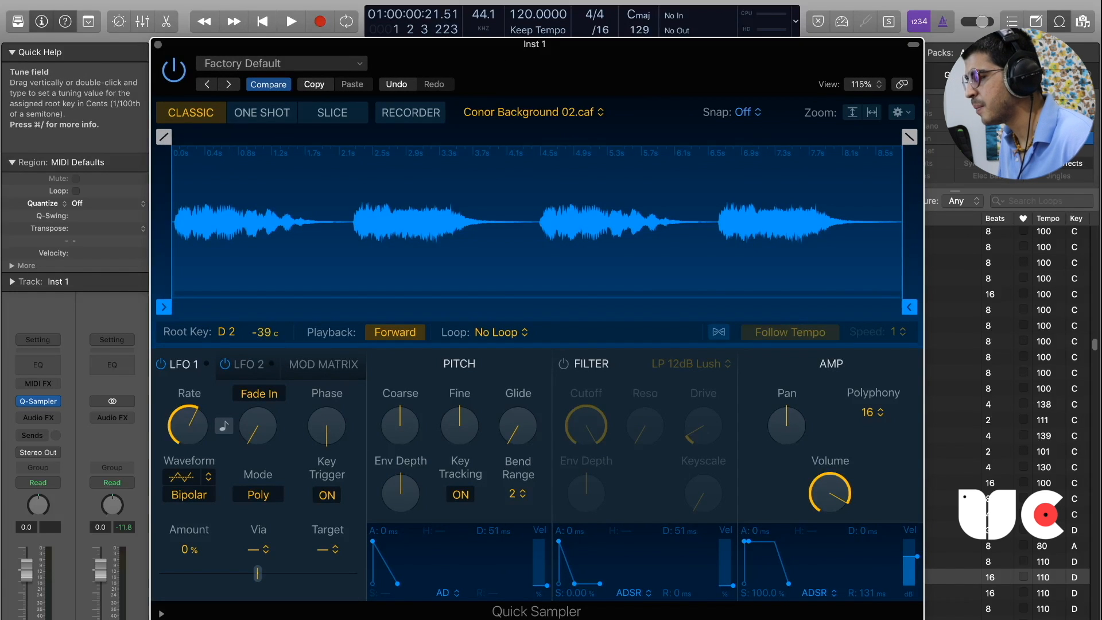
{"action": "left_click_drag", "start_coordinate": [262, 336], "coordinate": [261, 333]}
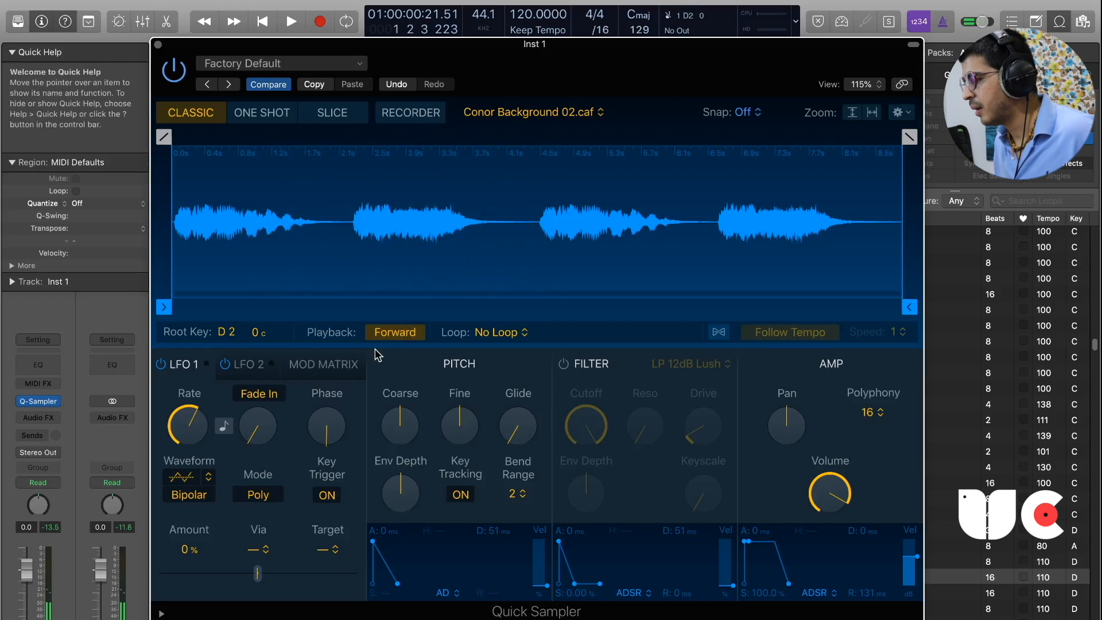
{"action": "left_click", "coordinate": [394, 335]}
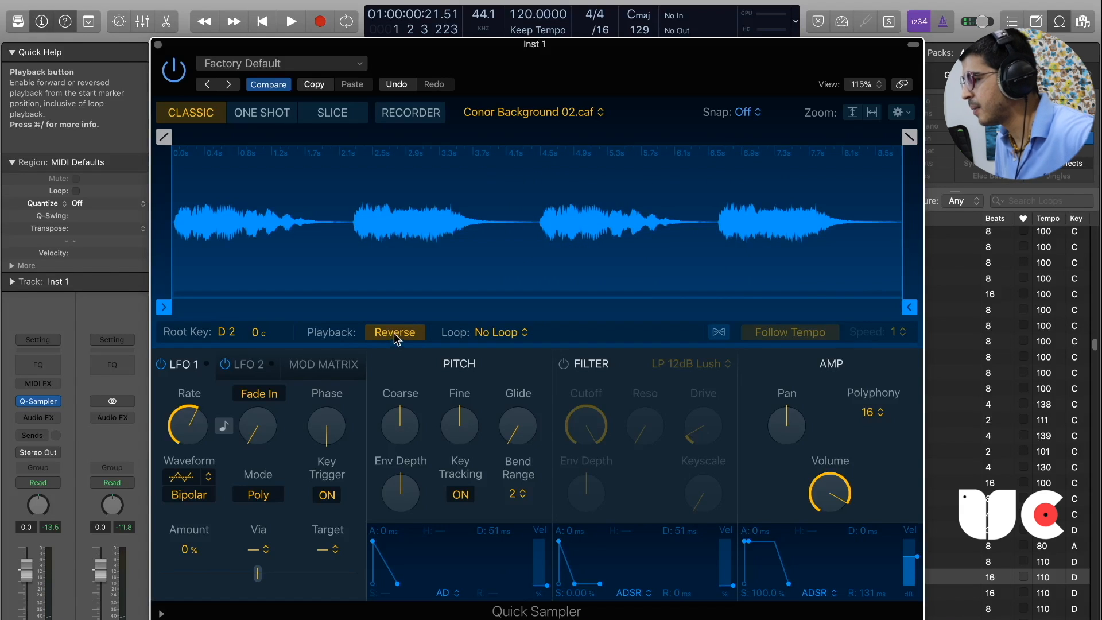
{"action": "left_click", "coordinate": [393, 339]}
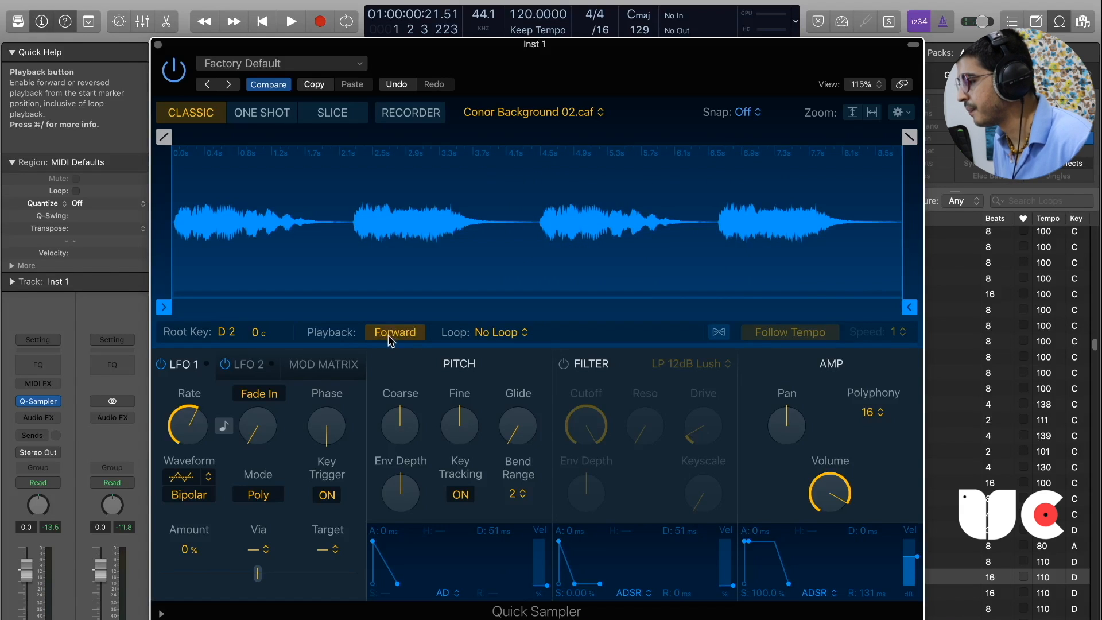
Set the loop mode to Forward, extend the loop over the whole sample, and return the mode to No Loop.
{"action": "left_click", "coordinate": [503, 333]}
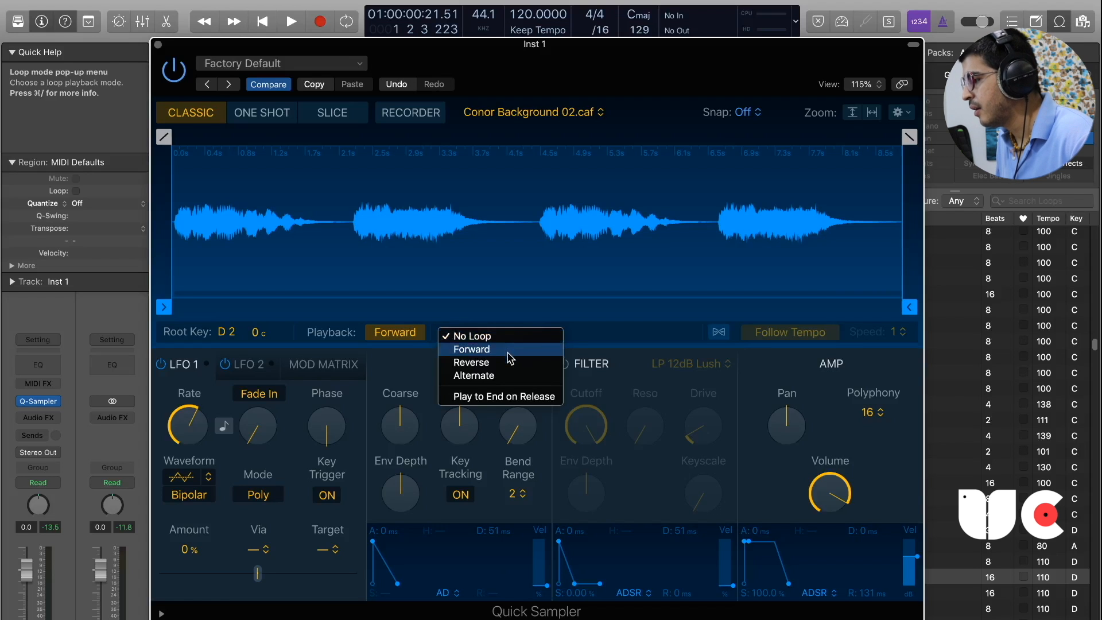
{"action": "left_click", "coordinate": [510, 352]}
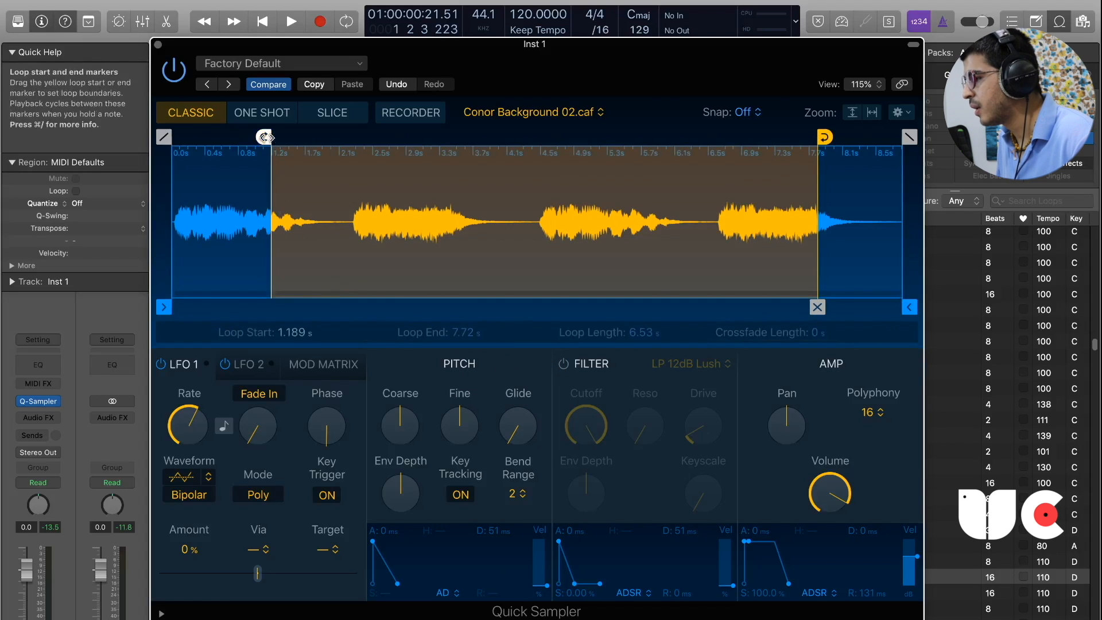
{"action": "left_click_drag", "start_coordinate": [275, 163], "coordinate": [173, 162]}
{"action": "left_click_drag", "start_coordinate": [819, 144], "coordinate": [910, 144]}
{"action": "left_click", "coordinate": [509, 337]}
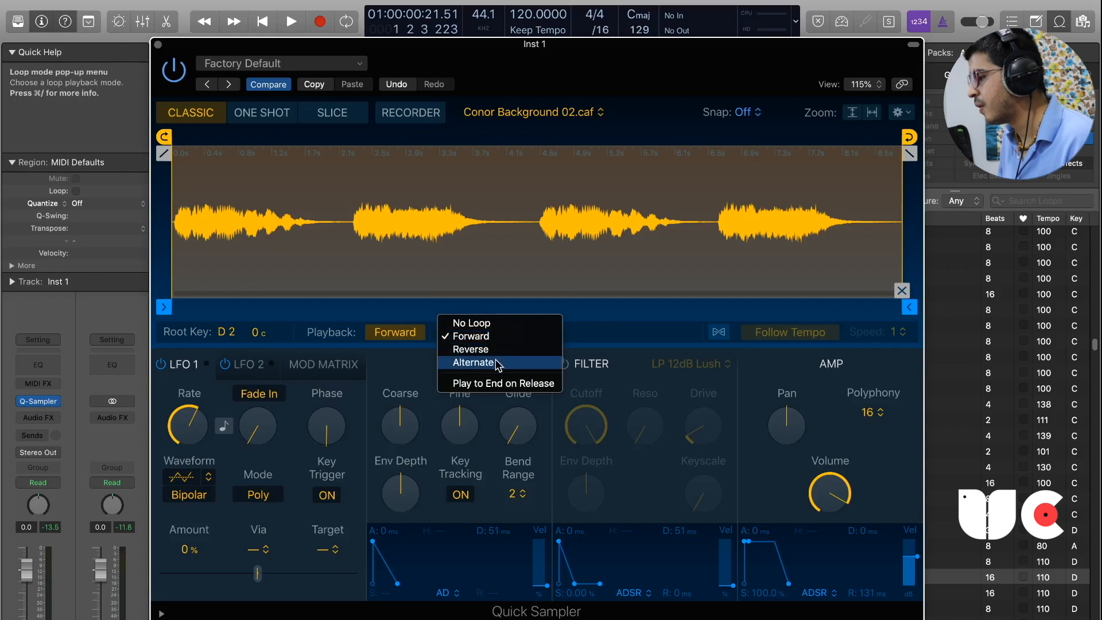
{"action": "key", "text": "Up"}
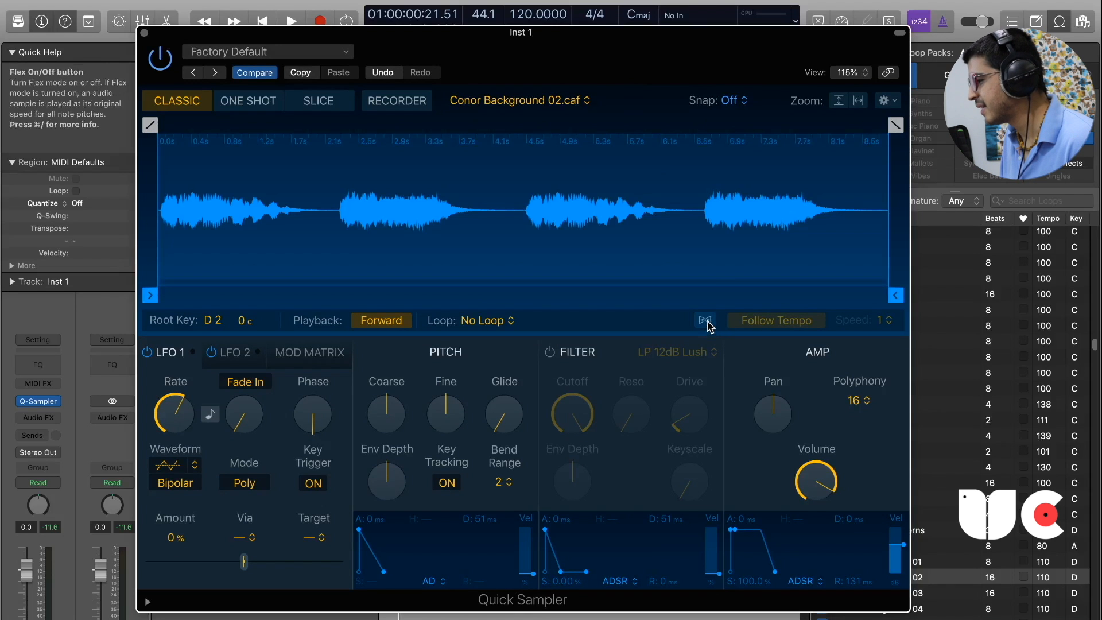
Compare the sample with Flex mode on and off, and leave Flex enabled with Follow Tempo.
{"action": "left_click", "coordinate": [708, 322]}
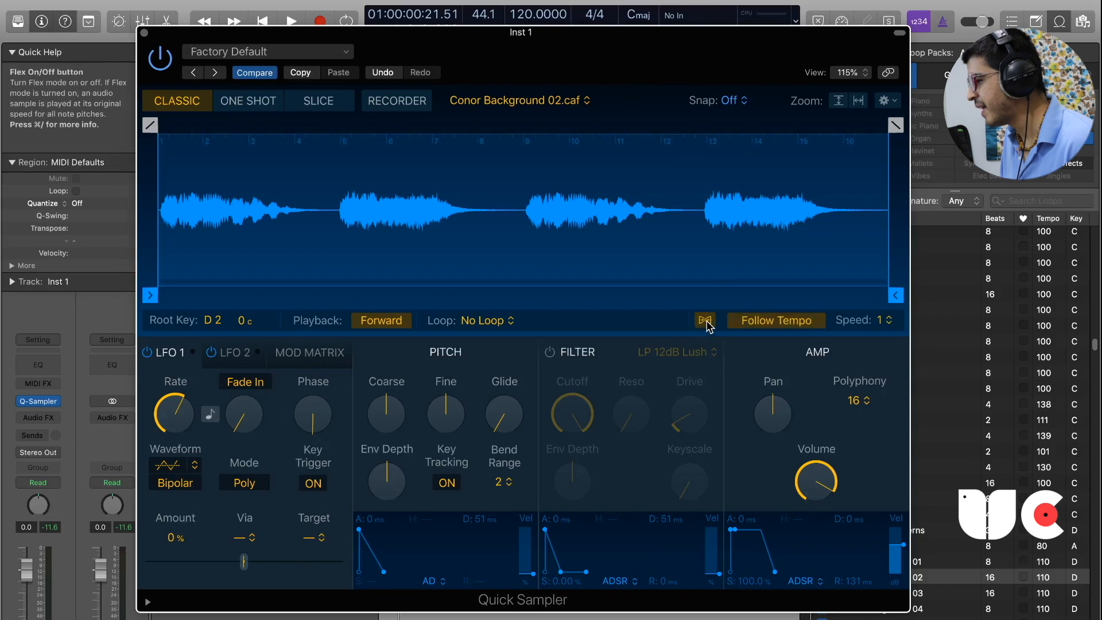
{"action": "left_click", "coordinate": [707, 322]}
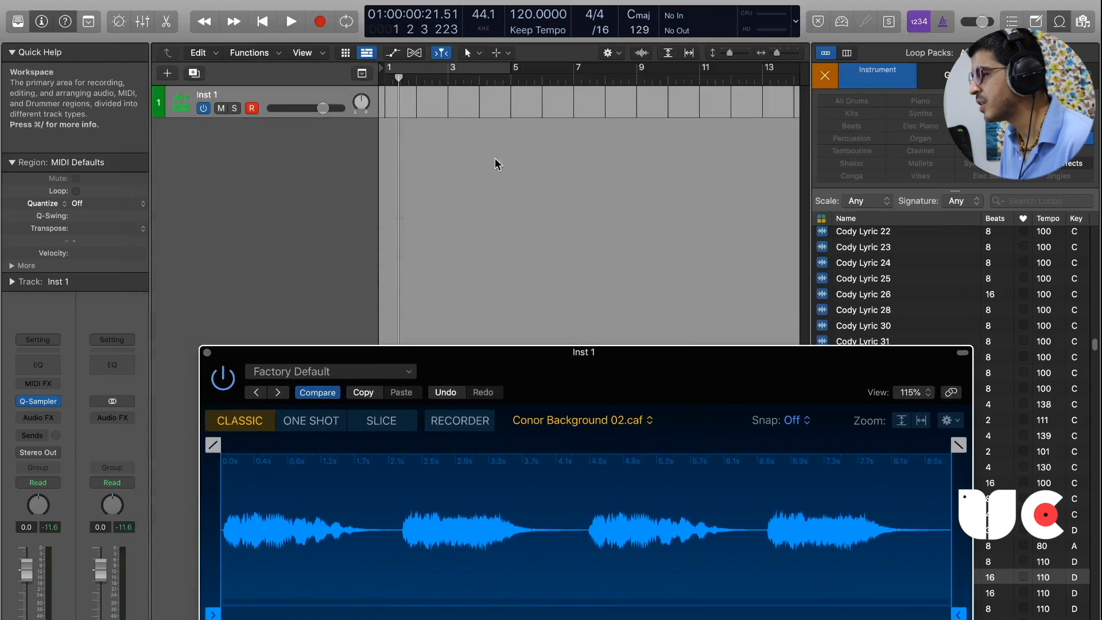
{"action": "left_click_drag", "start_coordinate": [751, 374], "coordinate": [723, 71]}
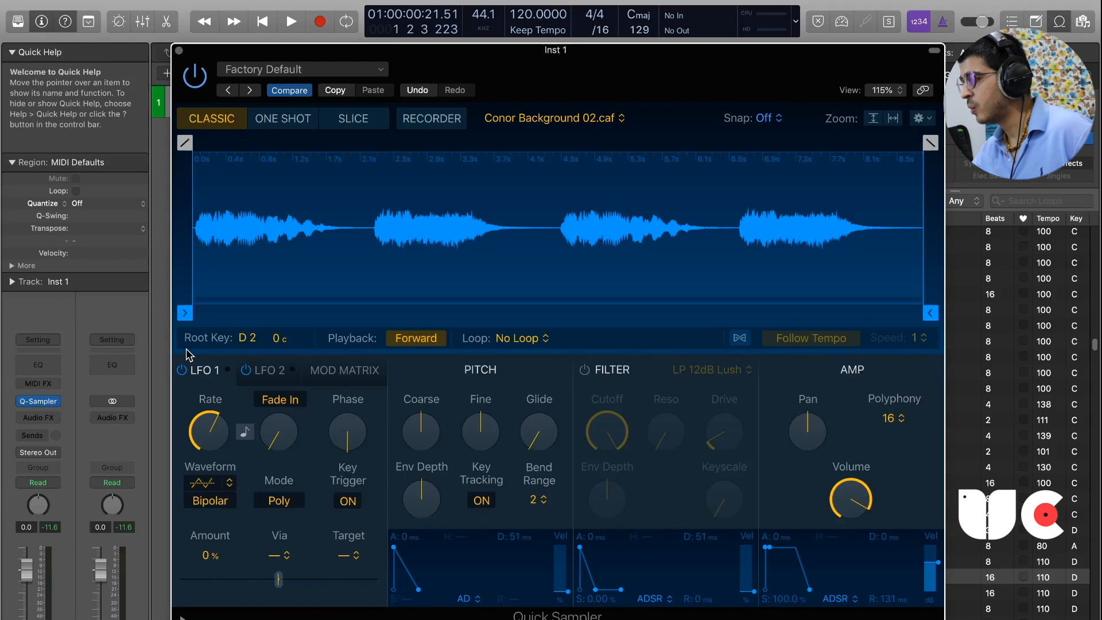
{"action": "left_click", "coordinate": [739, 339]}
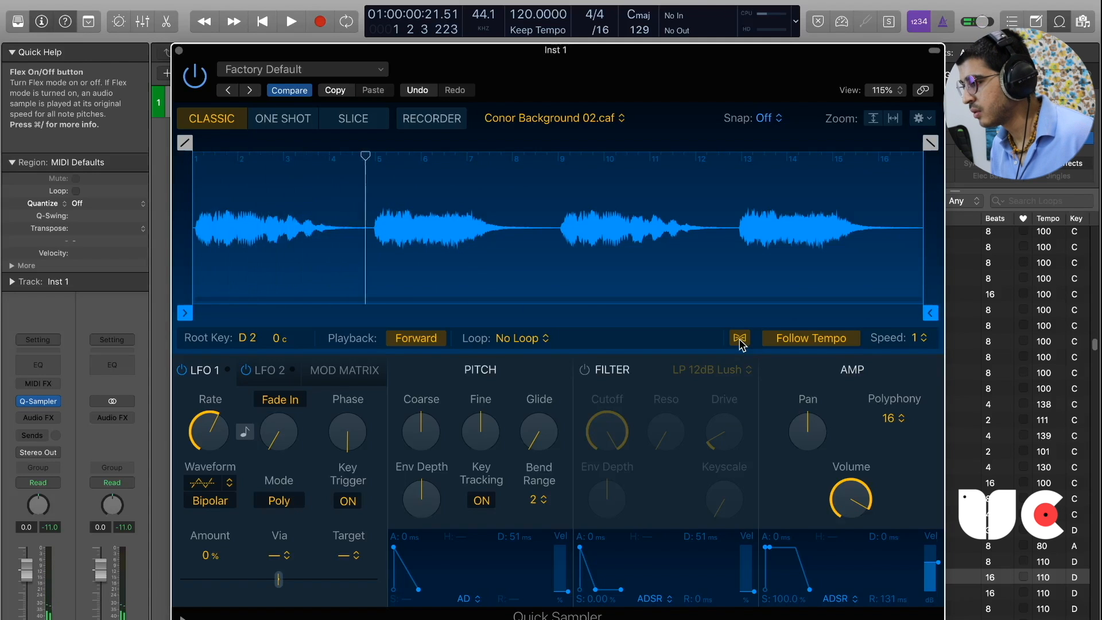
{"action": "left_click", "coordinate": [740, 340]}
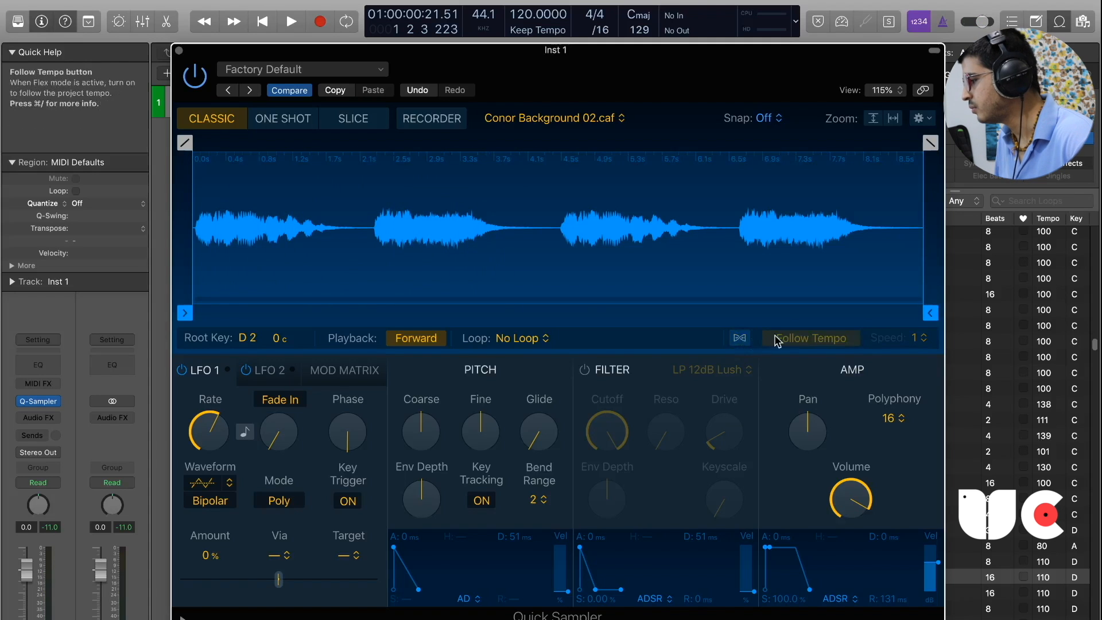
{"action": "left_click", "coordinate": [740, 340]}
Try the Flex playback speed at 1/2 and set it back to 1.
{"action": "left_click_drag", "start_coordinate": [726, 98], "coordinate": [728, 121]}
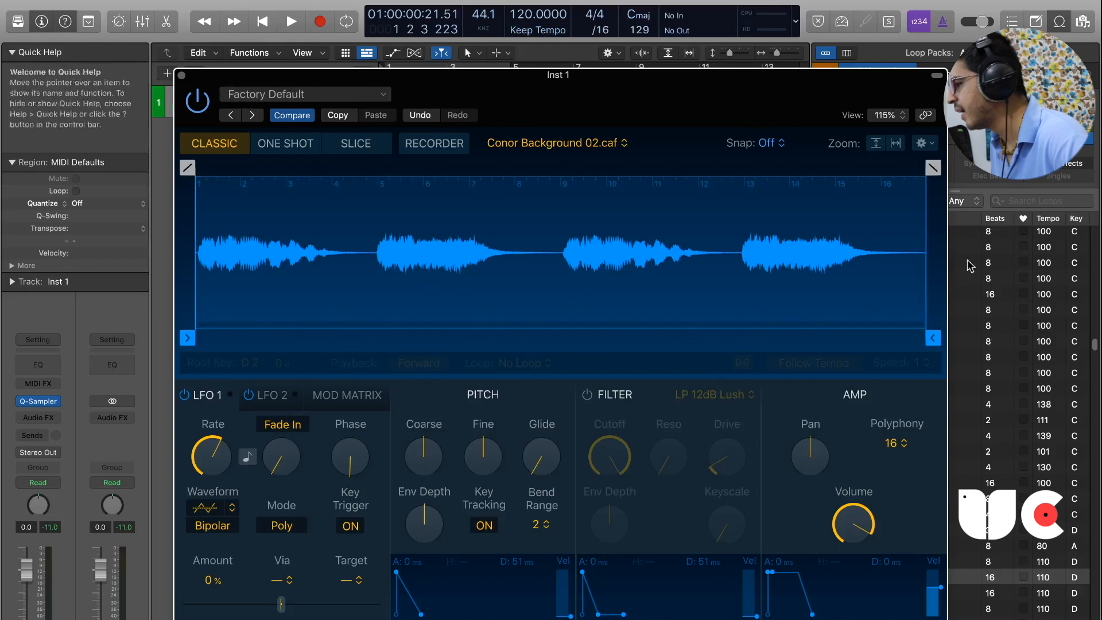
{"action": "left_click", "coordinate": [920, 368]}
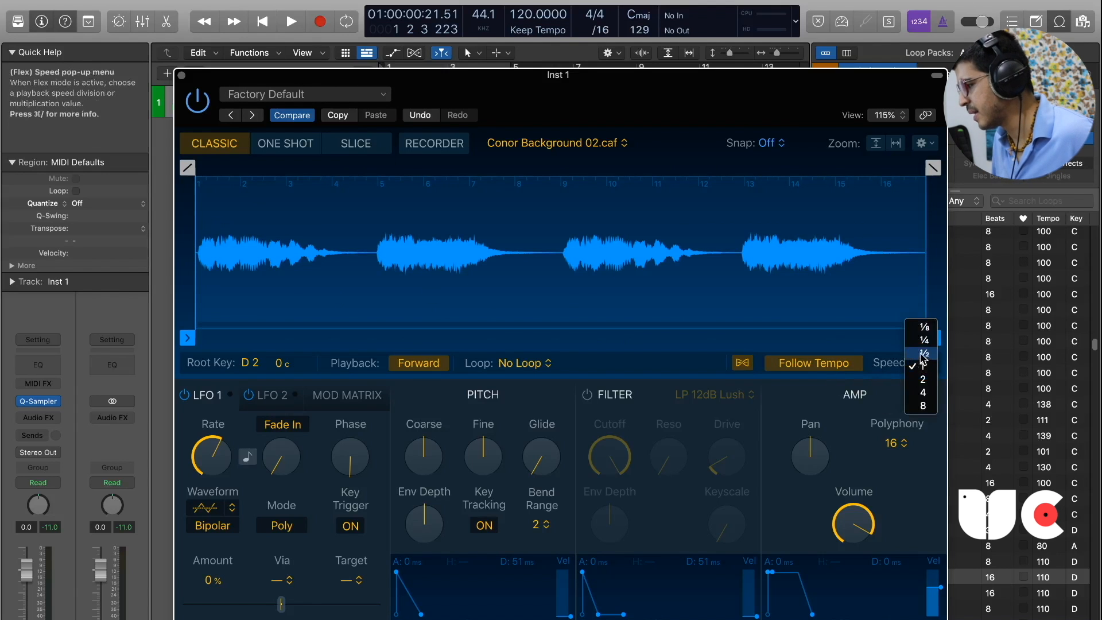
{"action": "left_click", "coordinate": [921, 355]}
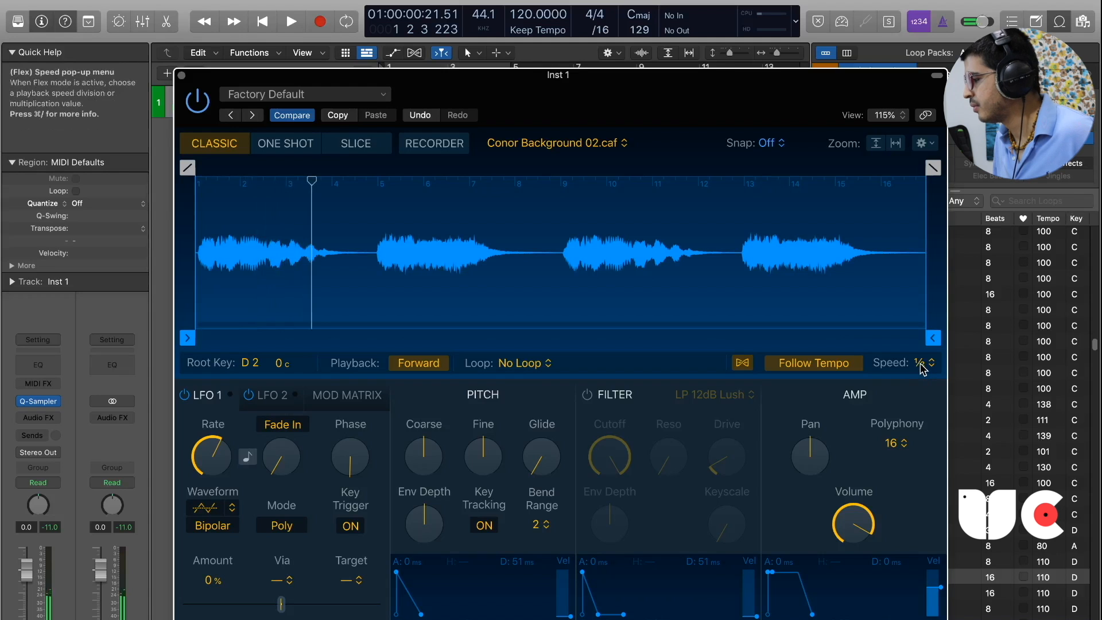
{"action": "left_click", "coordinate": [921, 364]}
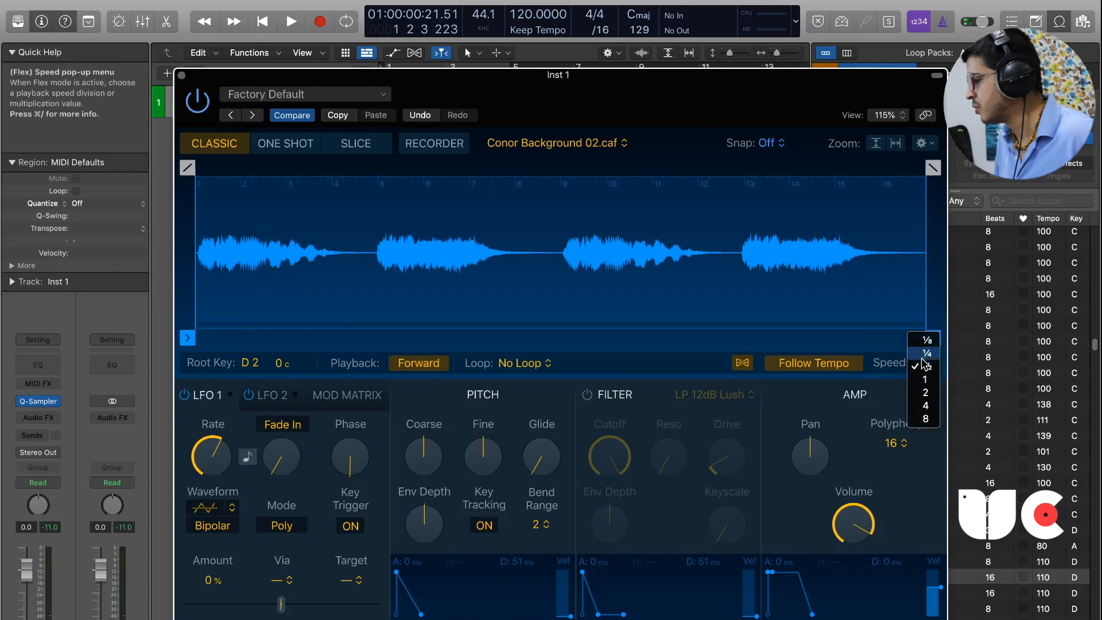
{"action": "left_click", "coordinate": [925, 379]}
Switch the sampler from Classic to One Shot mode and on to Slice mode.
{"action": "left_click_drag", "start_coordinate": [659, 113], "coordinate": [669, 103]}
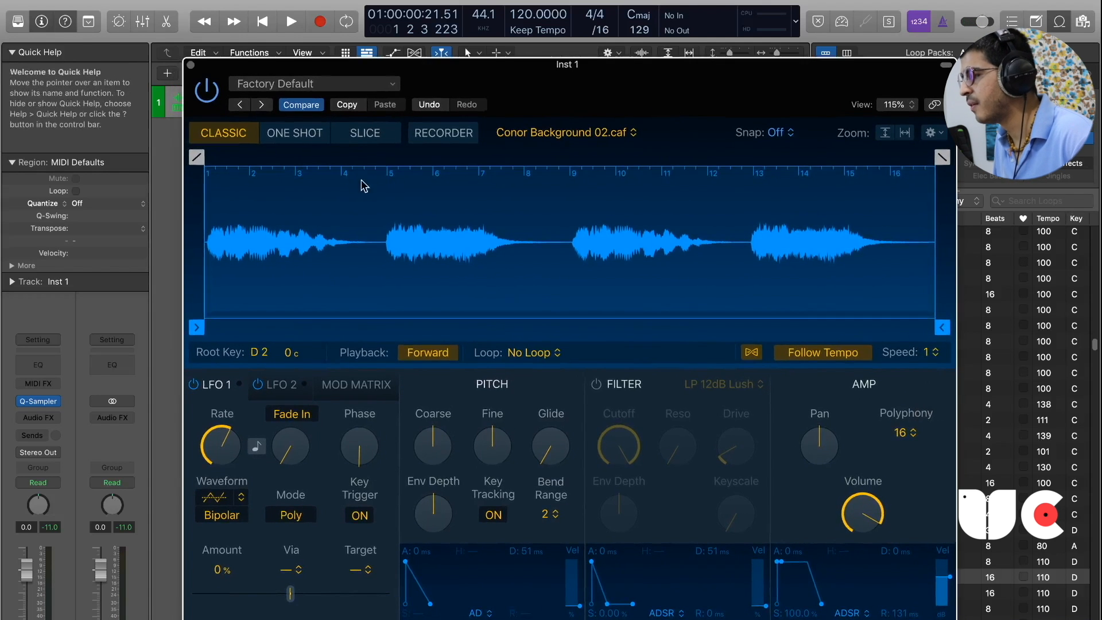
{"action": "left_click", "coordinate": [306, 136]}
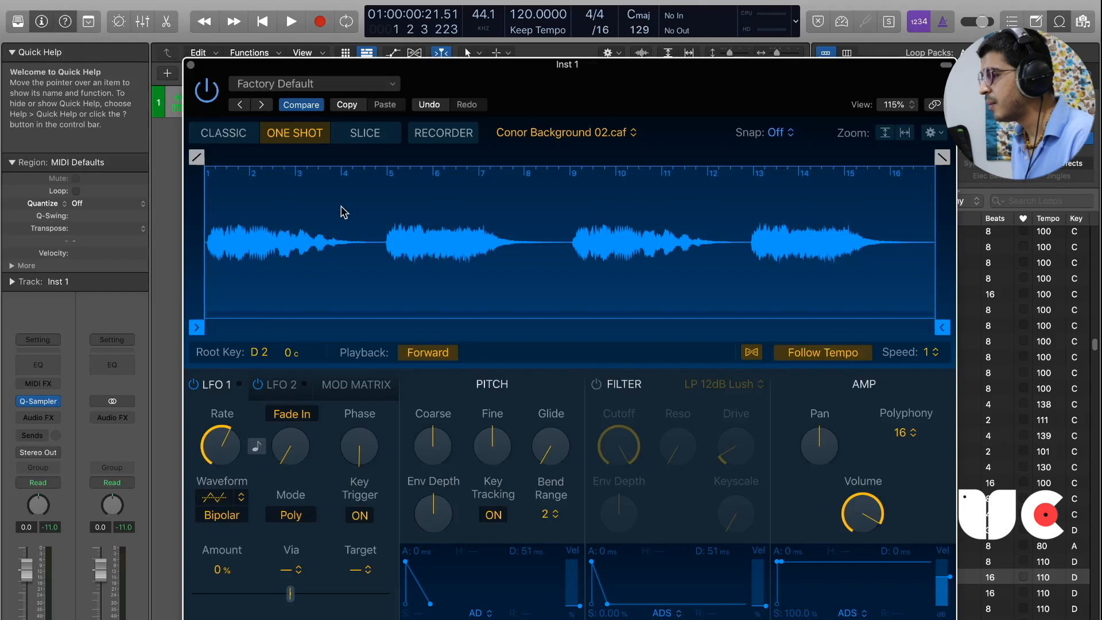
{"action": "left_click", "coordinate": [362, 139]}
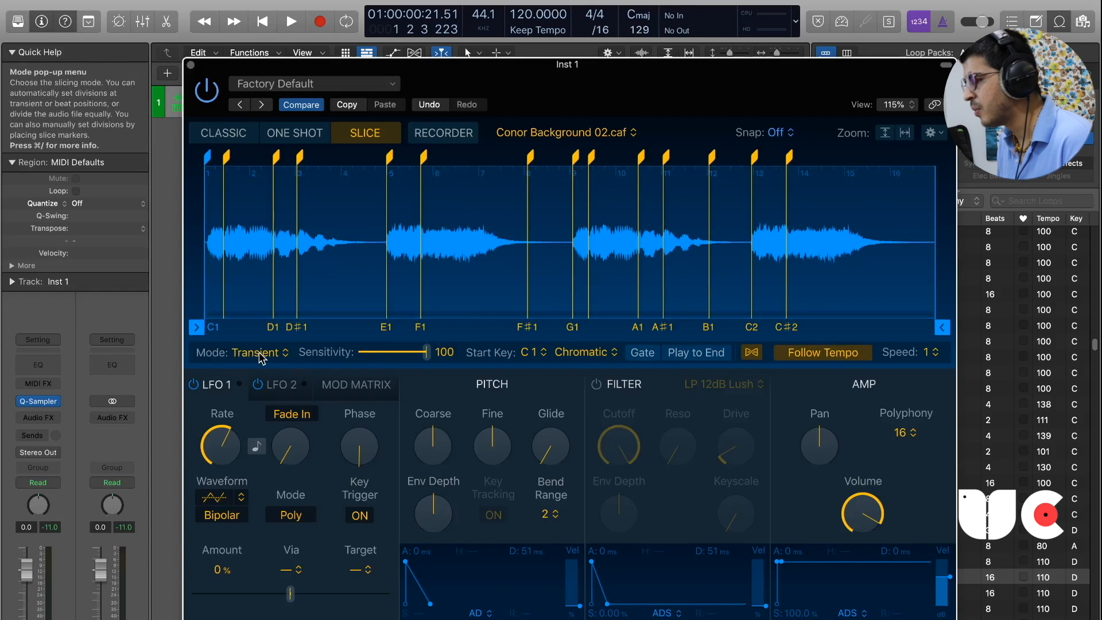
Filter the loop library to Kits and load the Syncopated Drumset 08 loop into the sampler.
{"action": "left_click_drag", "start_coordinate": [696, 106], "coordinate": [514, 92]}
{"action": "left_click", "coordinate": [825, 76]}
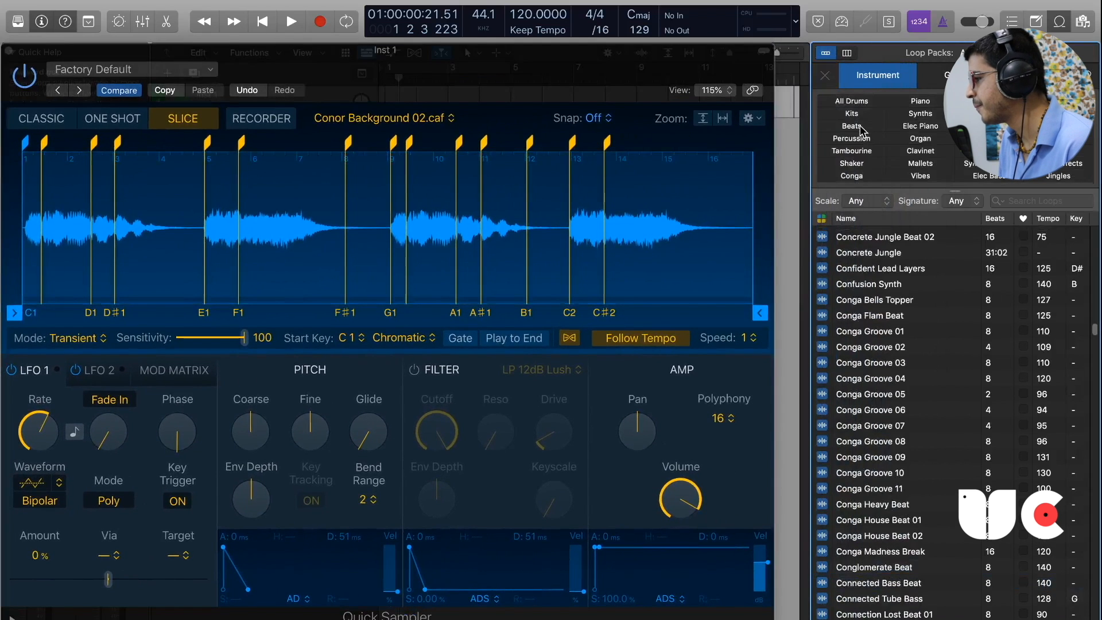
{"action": "left_click", "coordinate": [861, 118]}
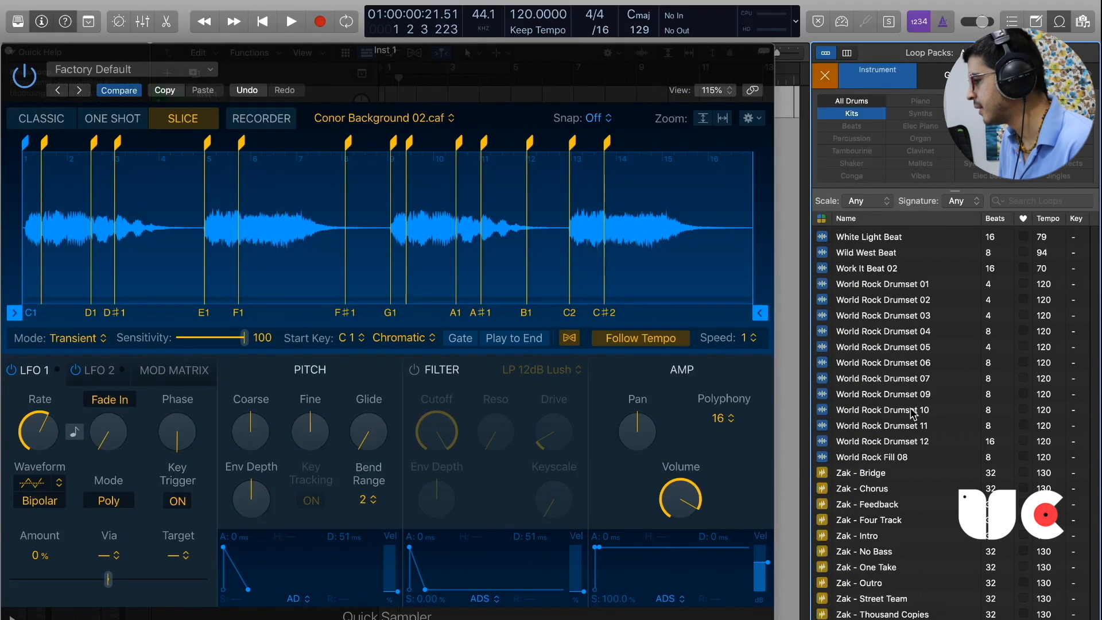
{"action": "scroll", "coordinate": [935, 457], "scroll_direction": "up", "scroll_amount": 20}
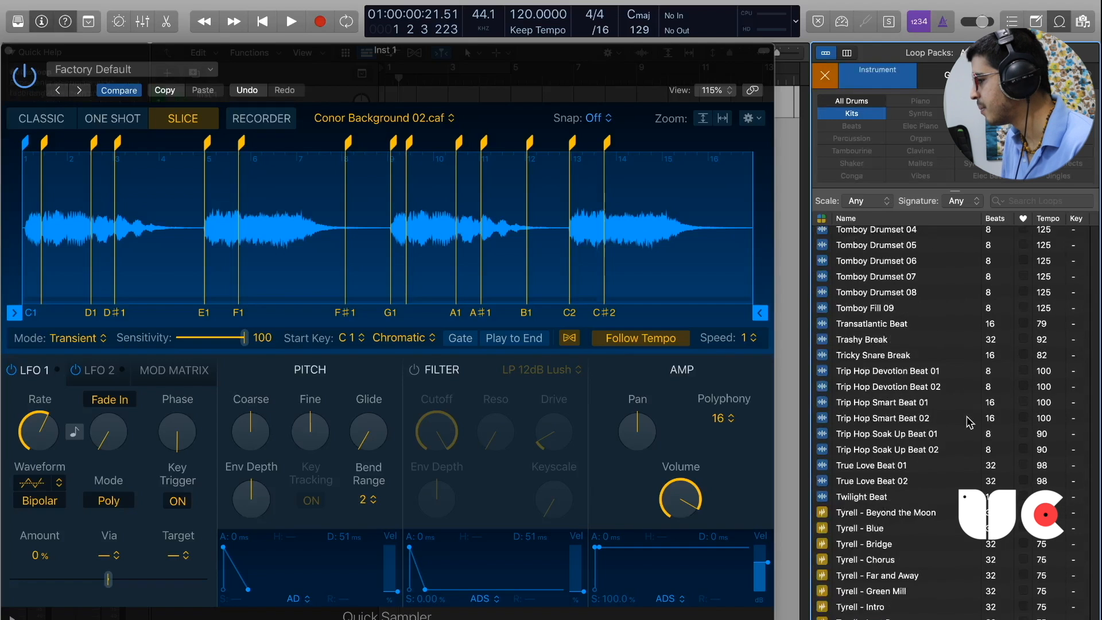
{"action": "scroll", "coordinate": [899, 360], "scroll_direction": "up", "scroll_amount": 10}
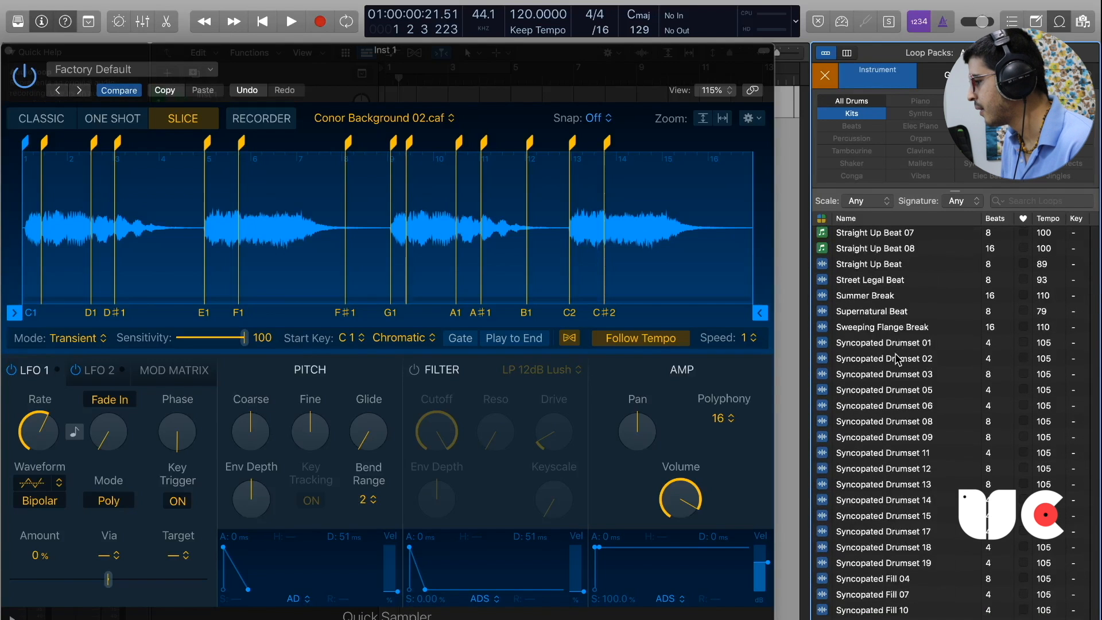
{"action": "left_click", "coordinate": [899, 422]}
{"action": "left_click_drag", "start_coordinate": [908, 427], "coordinate": [469, 233]}
{"action": "mouse_move", "coordinate": [467, 83]}
{"action": "left_mouse_down"}
{"action": "mouse_move", "coordinate": [695, 96]}
{"action": "mouse_move", "coordinate": [670, 95]}
{"action": "left_mouse_up"}
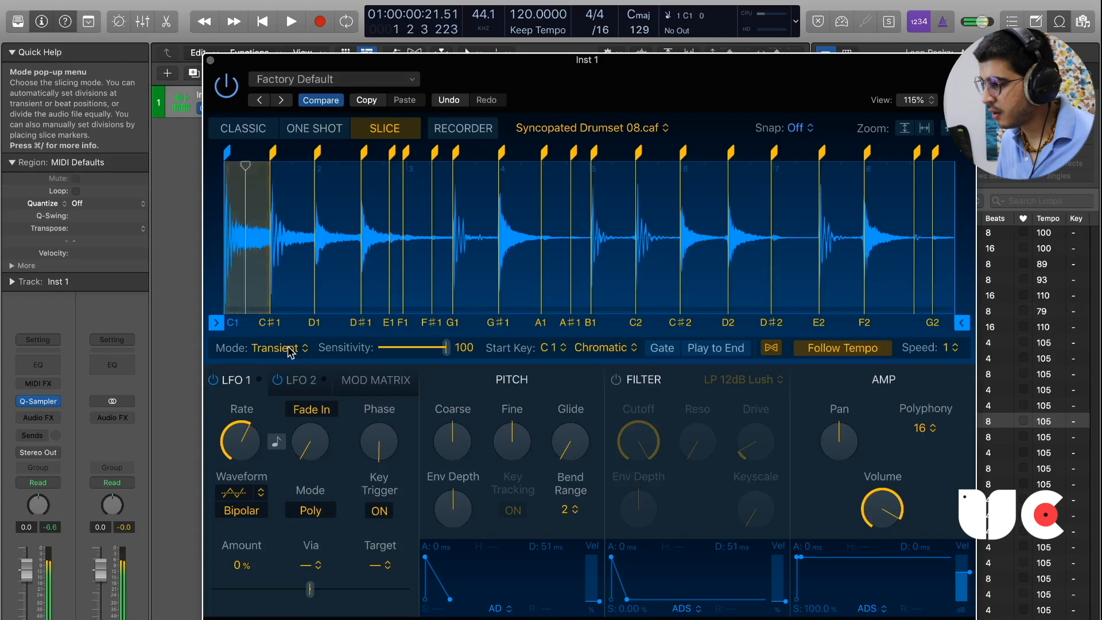
Try the Beat Divisions, Equal Divisions and Manual slicing modes, and return to Transient+Note with the sensitivity at 100.
{"action": "left_click", "coordinate": [290, 349]}
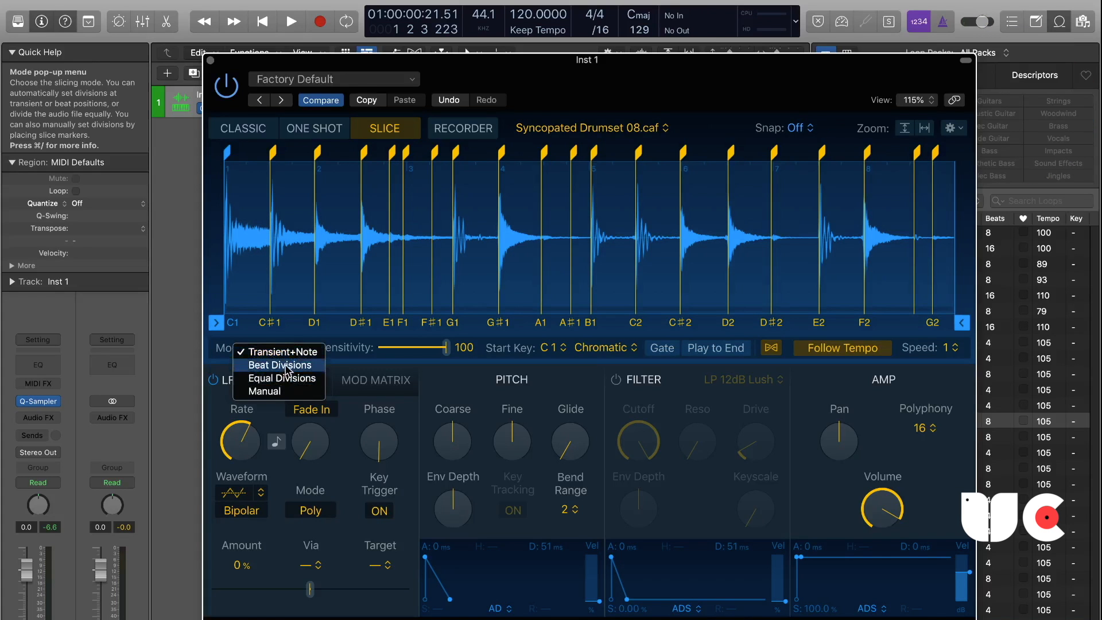
{"action": "left_click", "coordinate": [285, 366]}
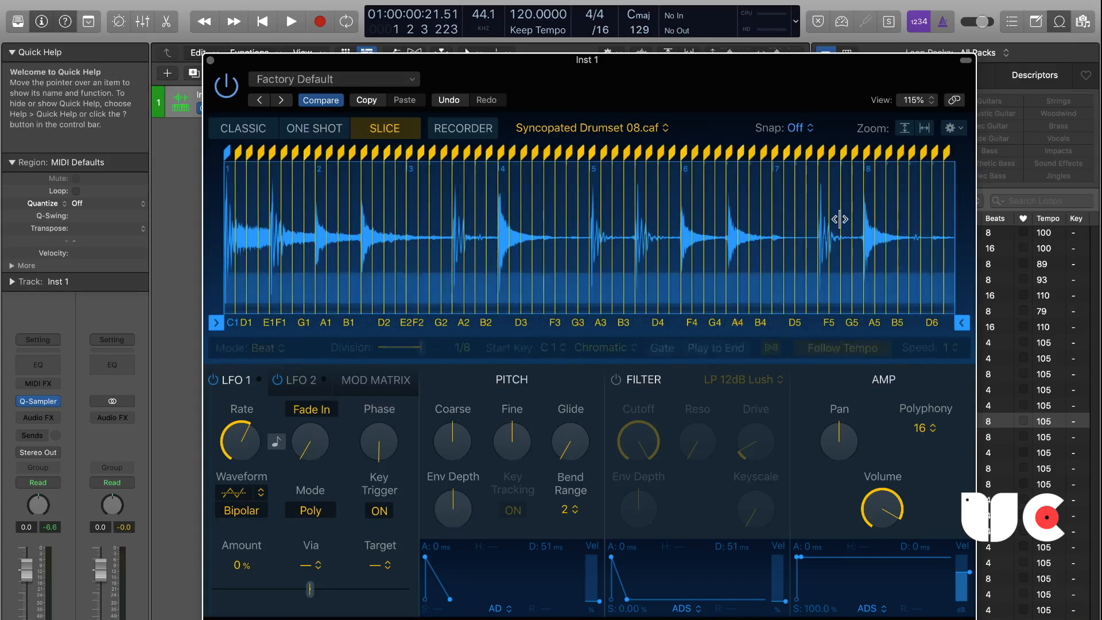
{"action": "left_click", "coordinate": [265, 349]}
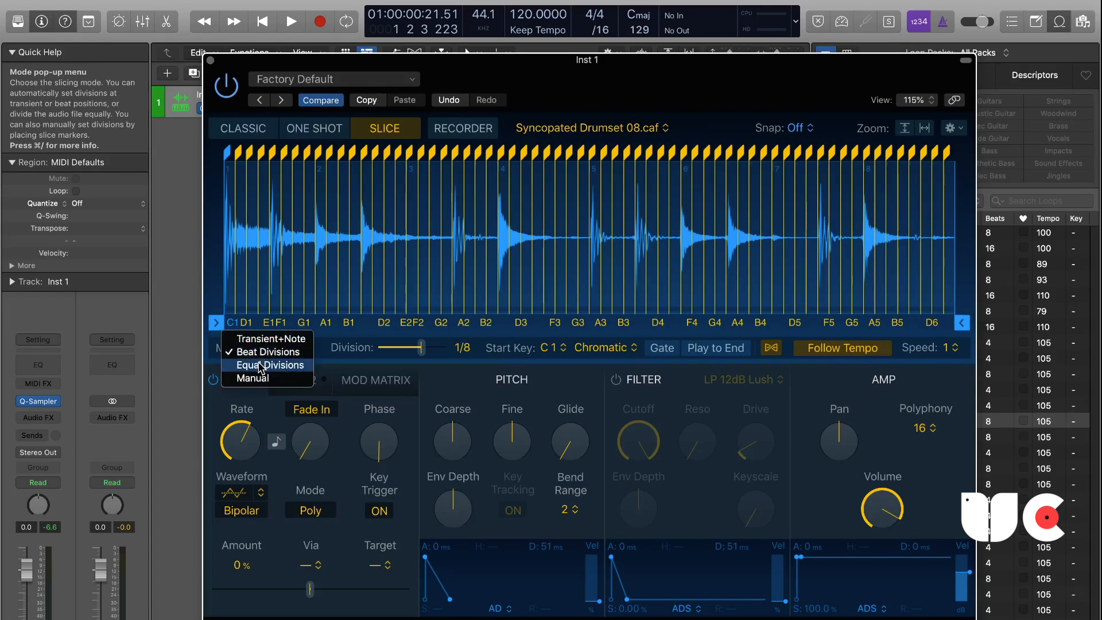
{"action": "left_click", "coordinate": [261, 366]}
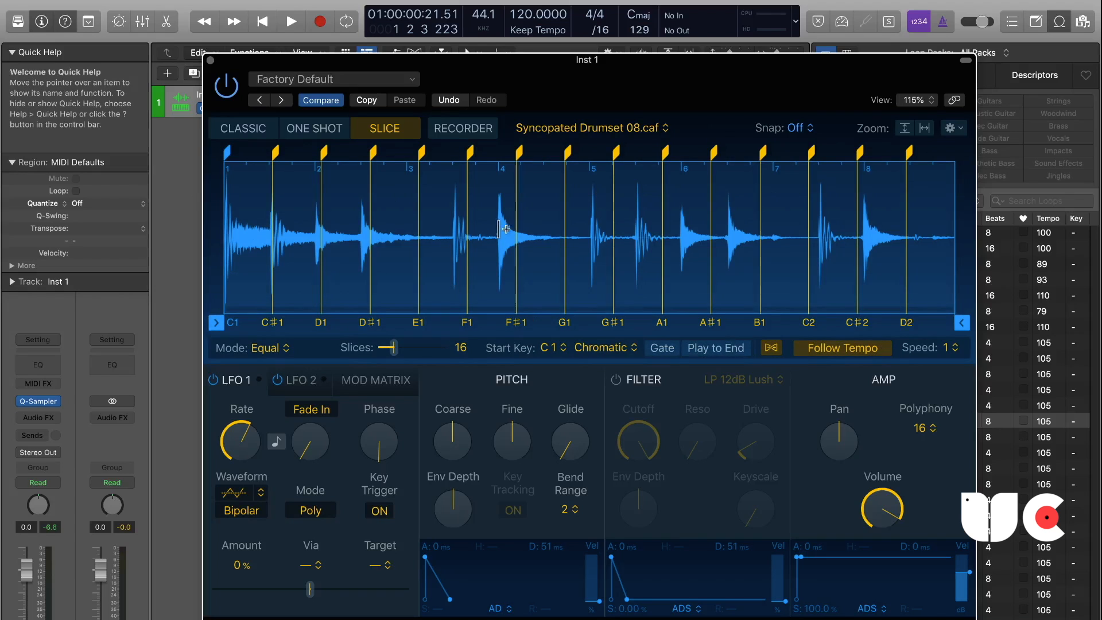
{"action": "left_click", "coordinate": [264, 348]}
{"action": "left_click", "coordinate": [253, 371]}
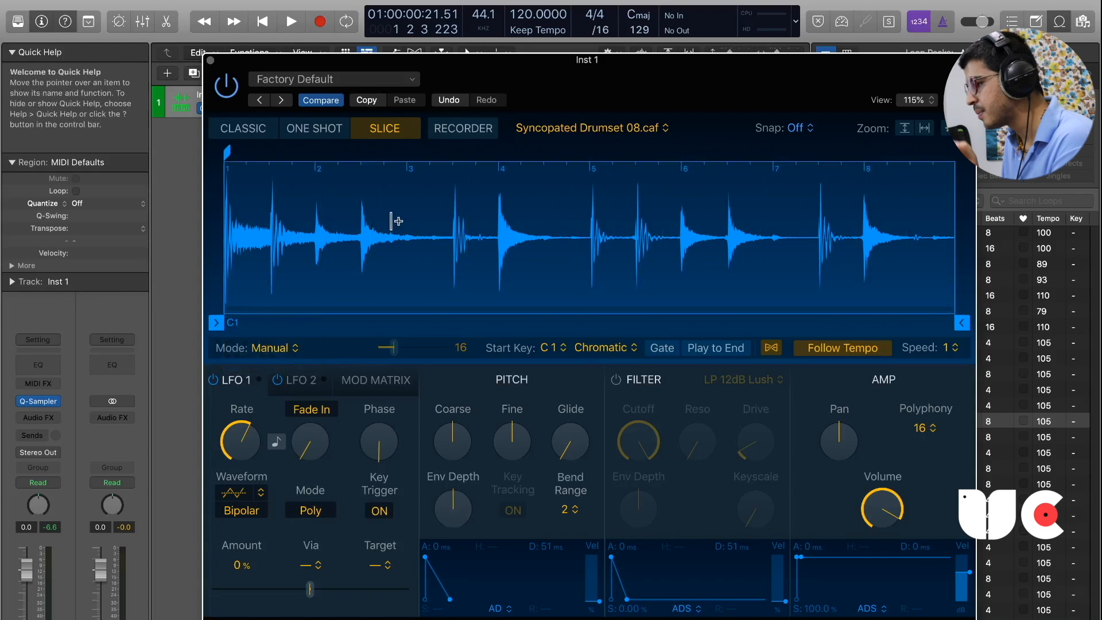
{"action": "left_click_drag", "start_coordinate": [394, 347], "coordinate": [455, 354]}
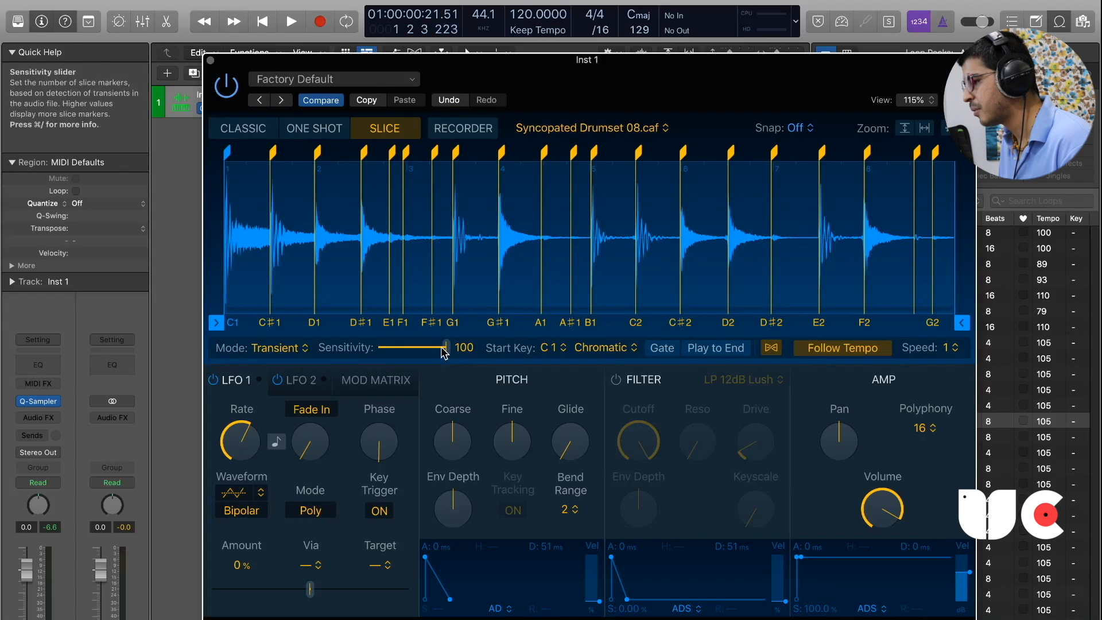
{"action": "mouse_move", "coordinate": [448, 352]}
{"action": "left_mouse_down"}
{"action": "mouse_move", "coordinate": [395, 358]}
{"action": "mouse_move", "coordinate": [460, 356]}
{"action": "left_mouse_up"}
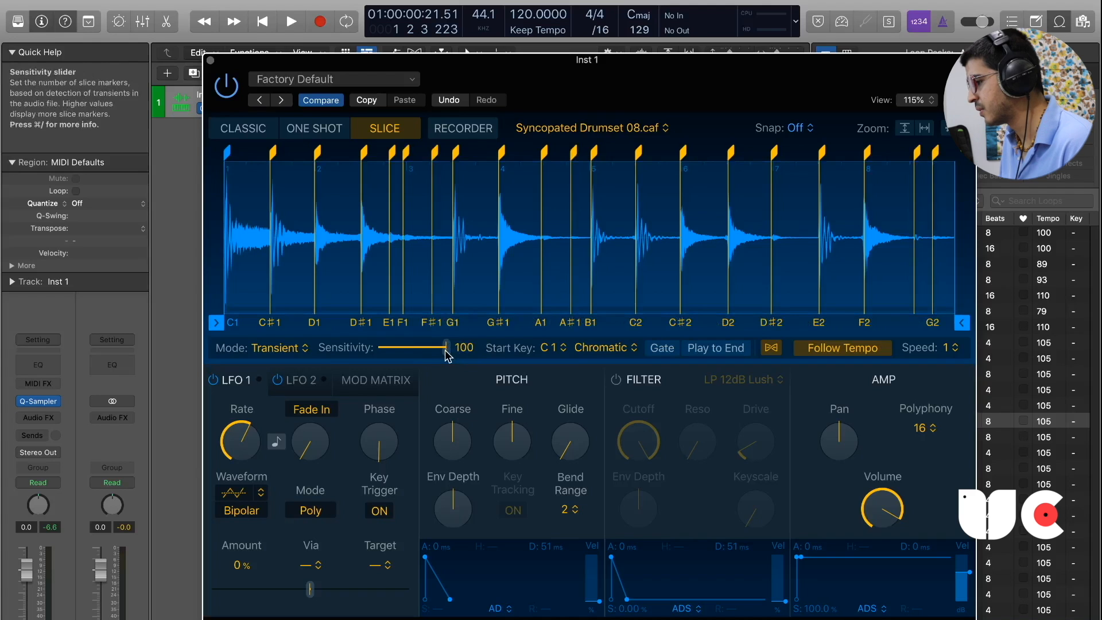
Keep the start key at C 1, try the White and Black slice mappings, and set the mapping back to Chromatic.
{"action": "left_click", "coordinate": [547, 348]}
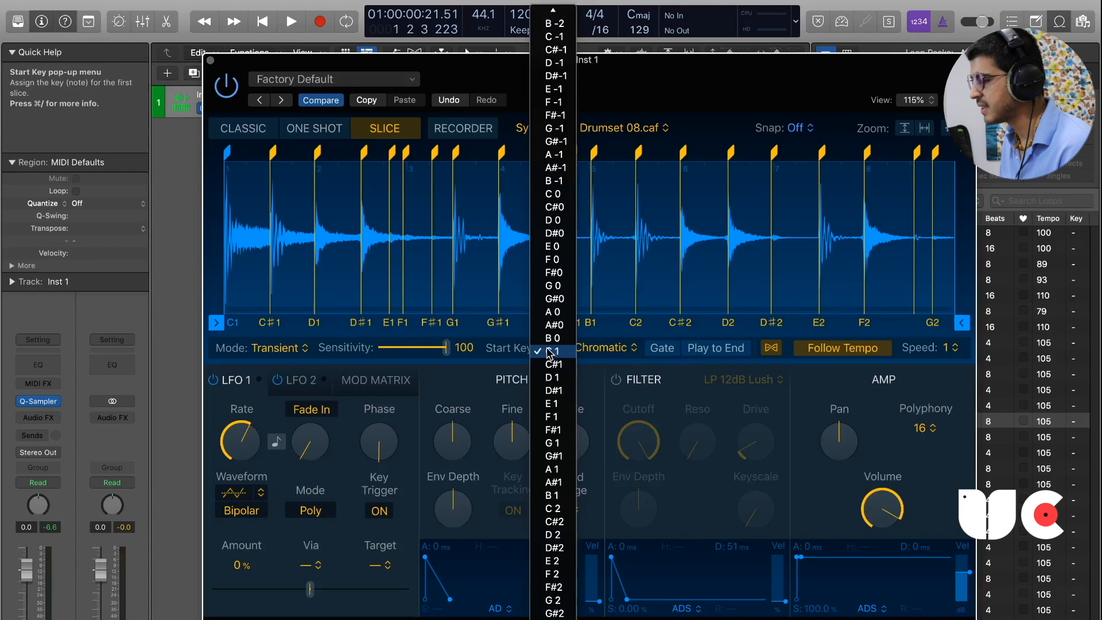
{"action": "left_click", "coordinate": [550, 352]}
{"action": "left_click", "coordinate": [603, 349]}
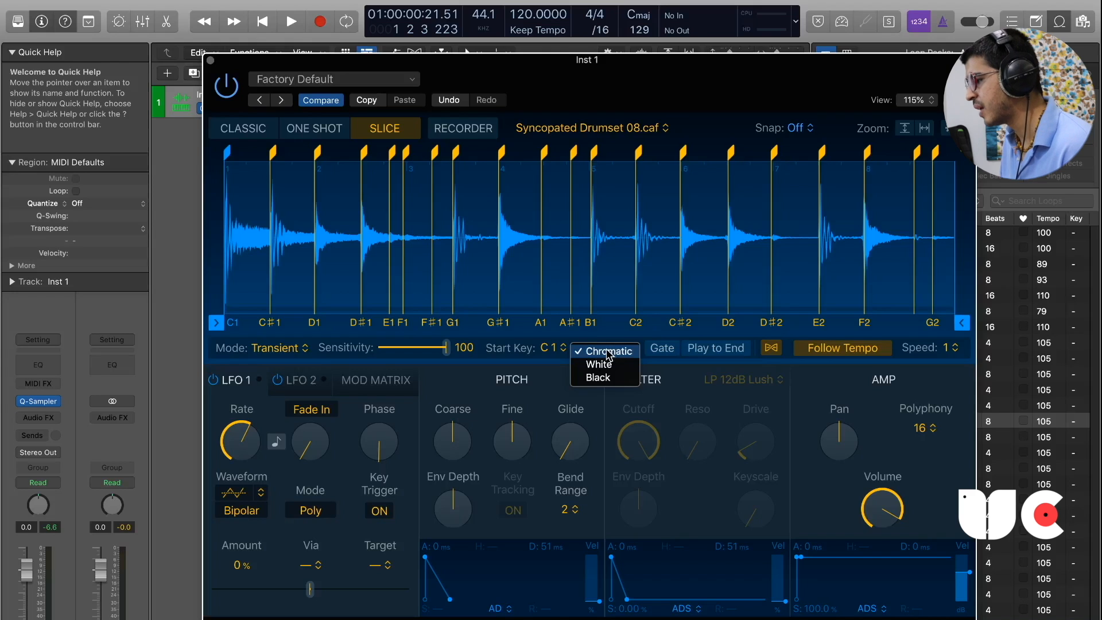
{"action": "left_click", "coordinate": [612, 349]}
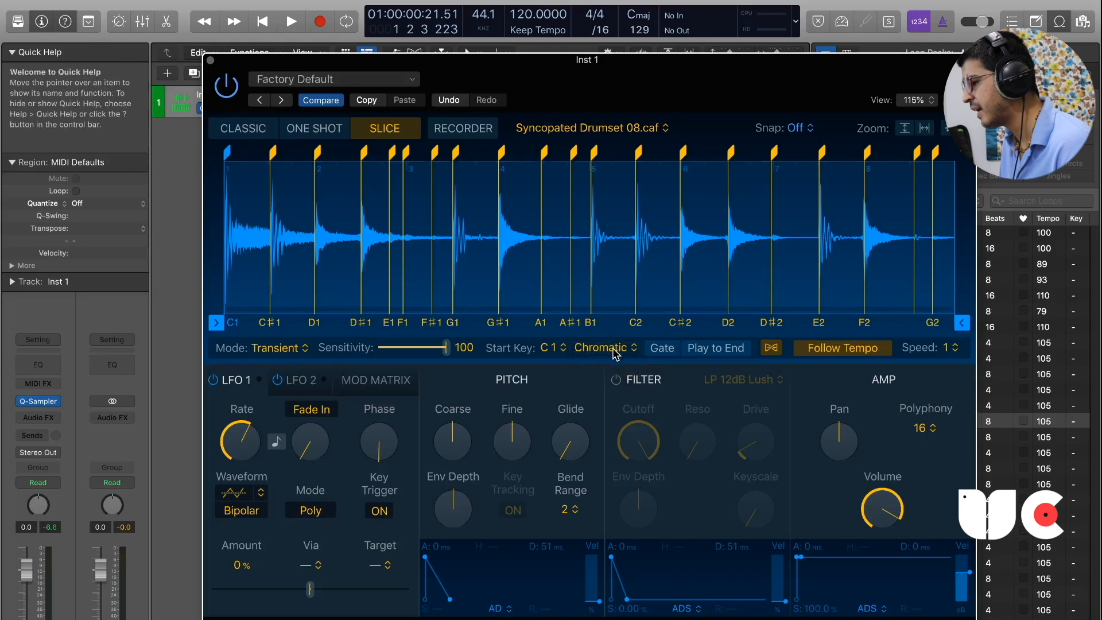
{"action": "left_click", "coordinate": [614, 351]}
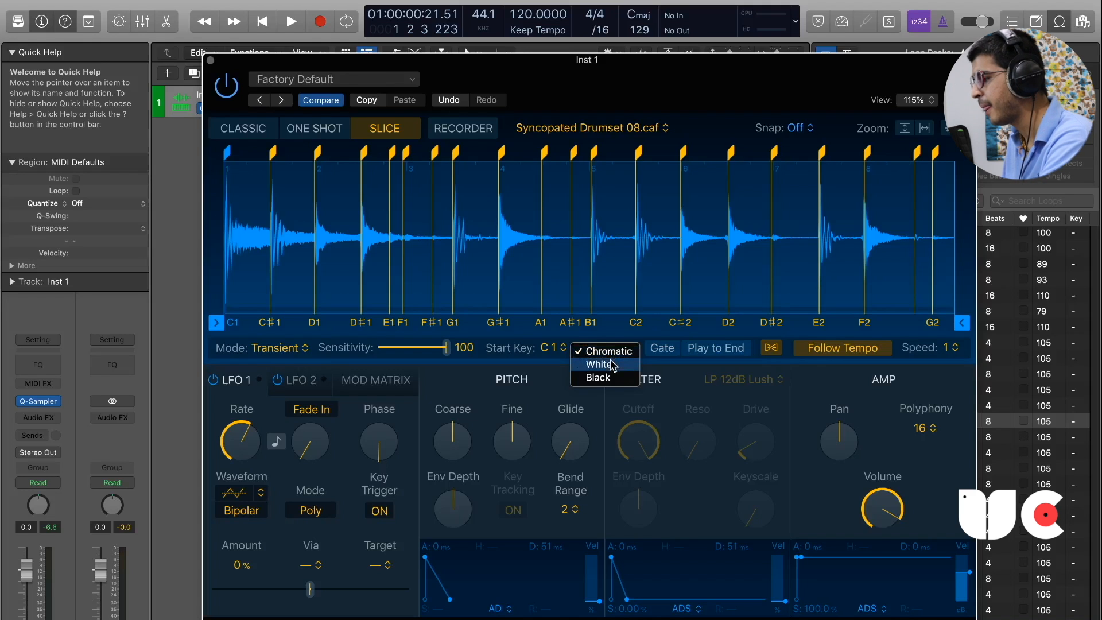
{"action": "left_click", "coordinate": [612, 366]}
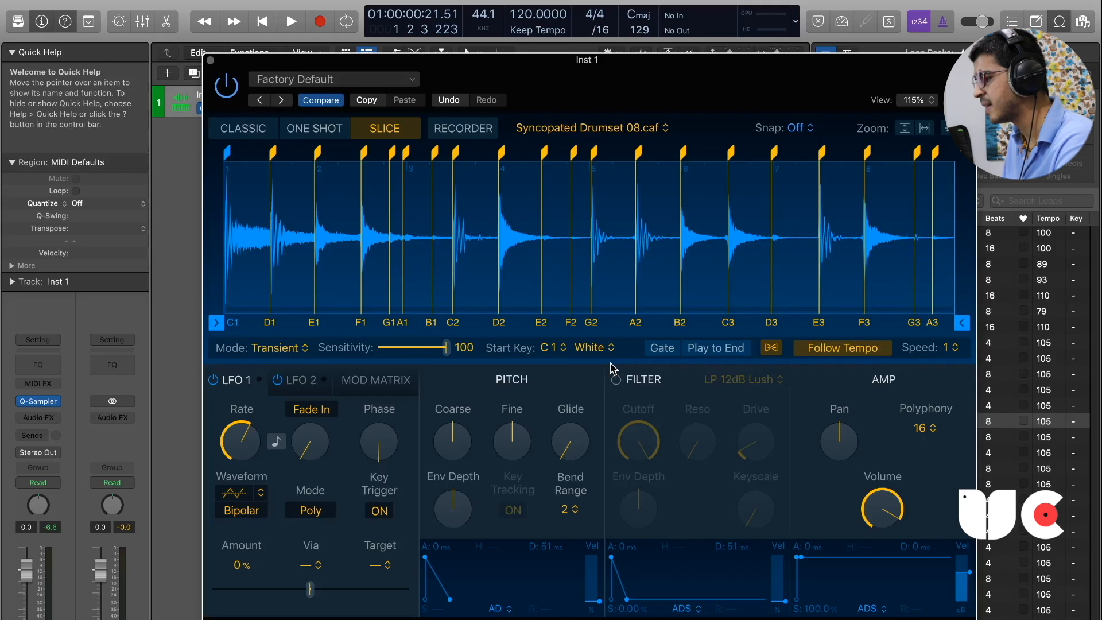
{"action": "left_click", "coordinate": [606, 349]}
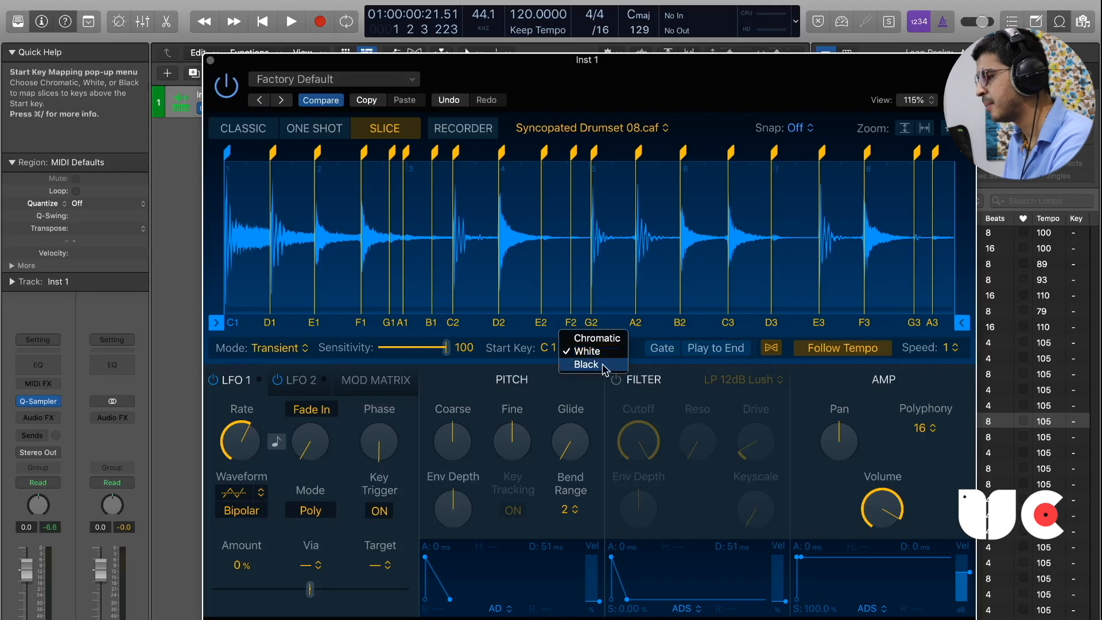
{"action": "left_click", "coordinate": [604, 365]}
{"action": "left_click", "coordinate": [605, 356]}
{"action": "left_click", "coordinate": [602, 322]}
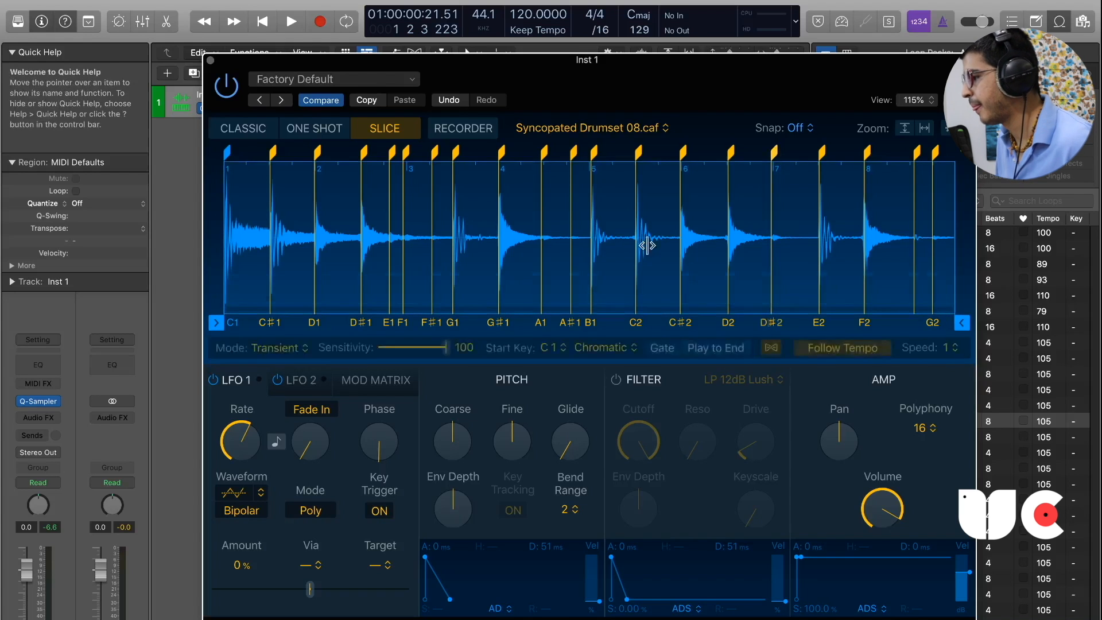
Switch the sampler to Recorder mode, leave the input at None, and set the record start to Start immediately.
{"action": "left_click", "coordinate": [473, 131]}
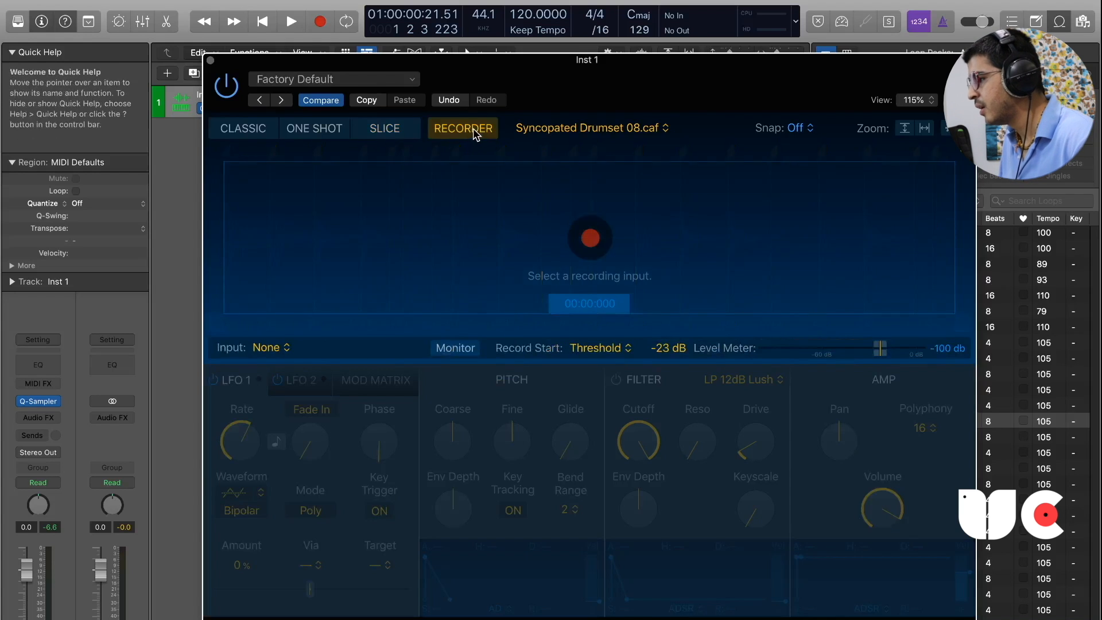
{"action": "left_click_drag", "start_coordinate": [591, 83], "coordinate": [554, 96]}
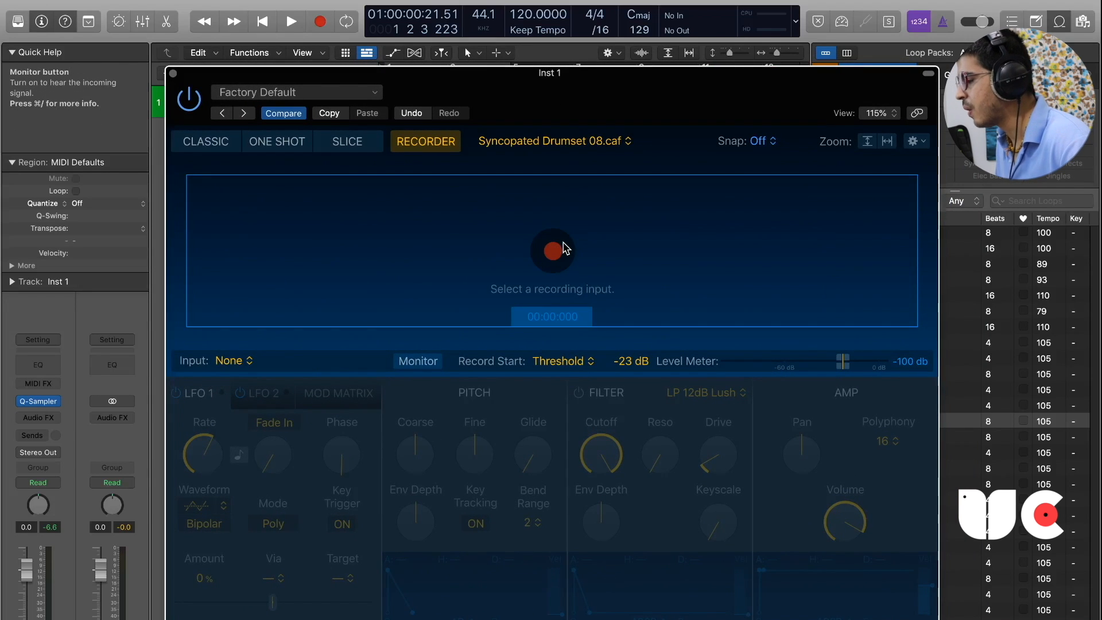
{"action": "left_click_drag", "start_coordinate": [766, 100], "coordinate": [718, 211]}
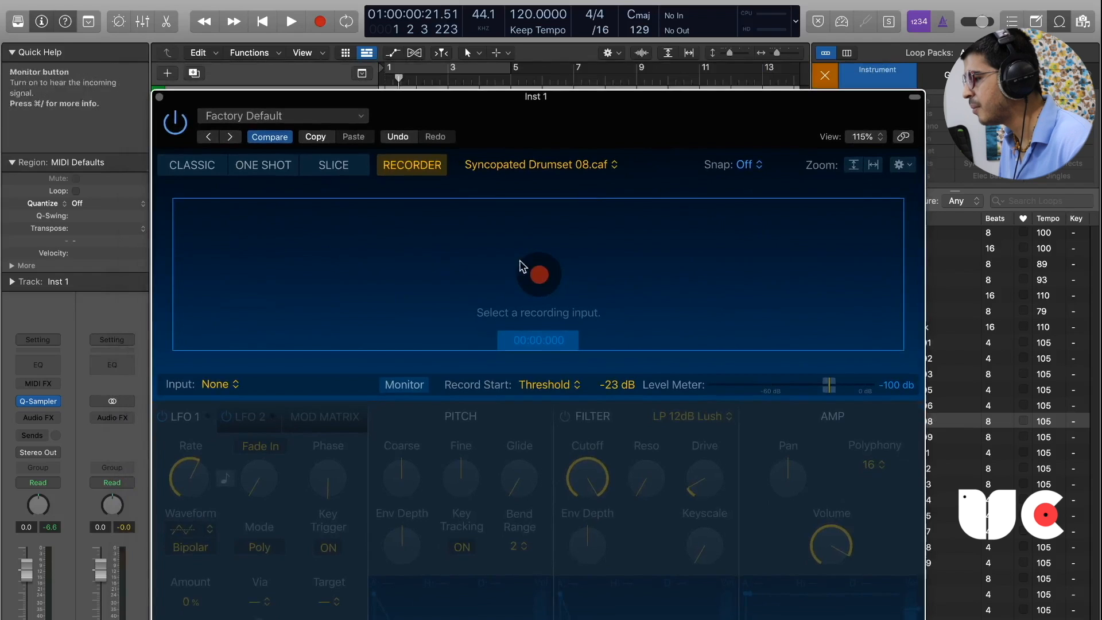
{"action": "left_click", "coordinate": [212, 384]}
{"action": "left_click", "coordinate": [212, 388]}
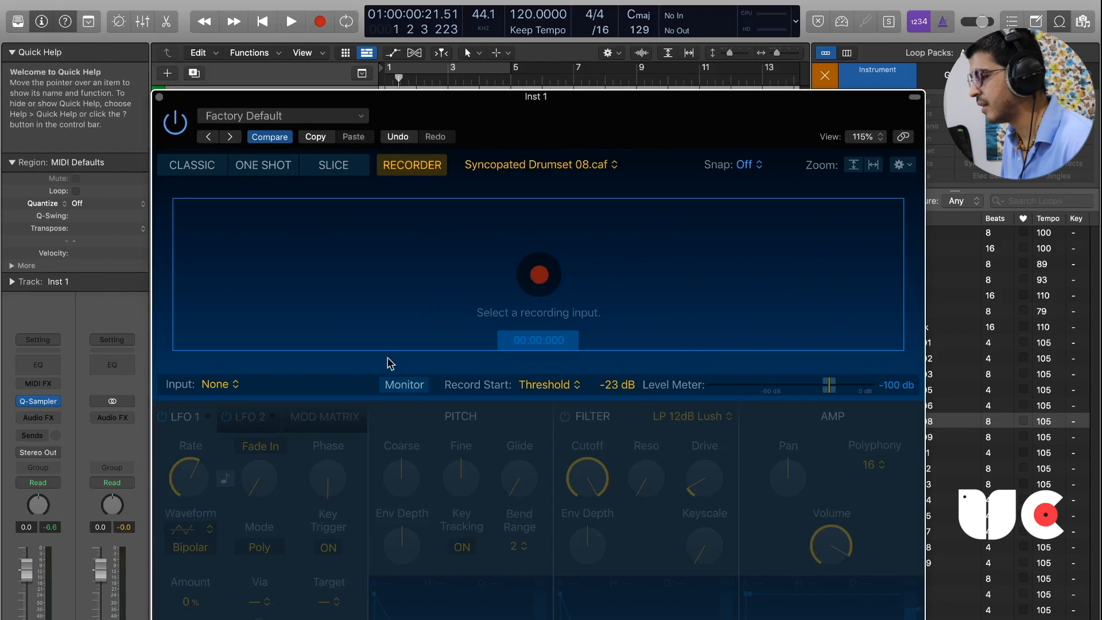
{"action": "left_click", "coordinate": [550, 386]}
{"action": "left_click", "coordinate": [520, 376]}
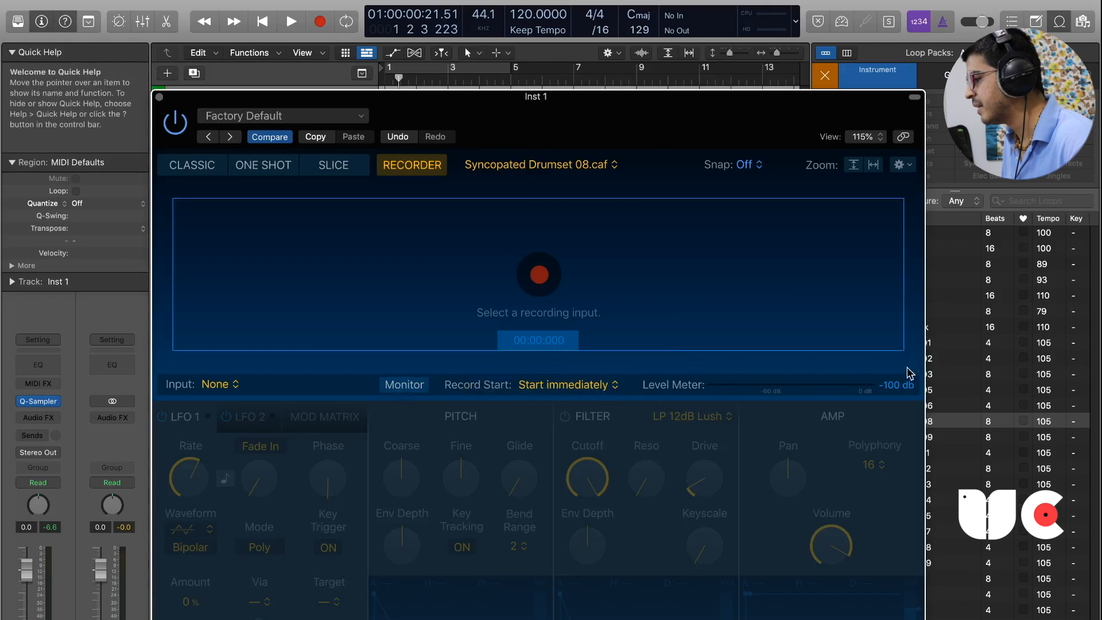
Return the sampler to Classic mode and raise the Fine pitch slightly.
{"action": "left_click_drag", "start_coordinate": [573, 111], "coordinate": [582, 53]}
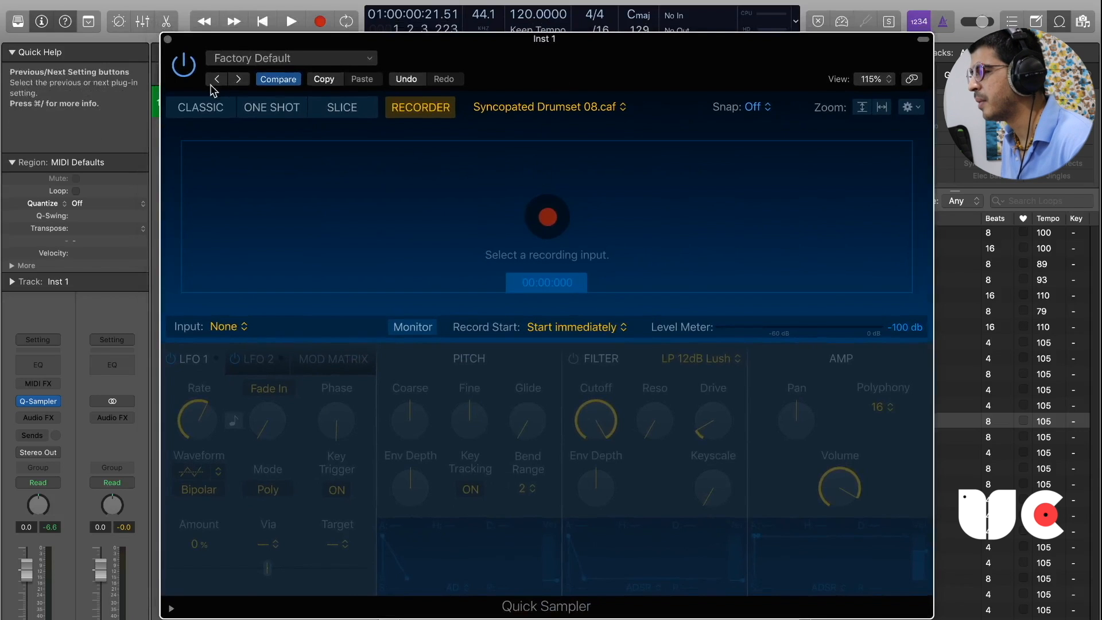
{"action": "left_click", "coordinate": [201, 107]}
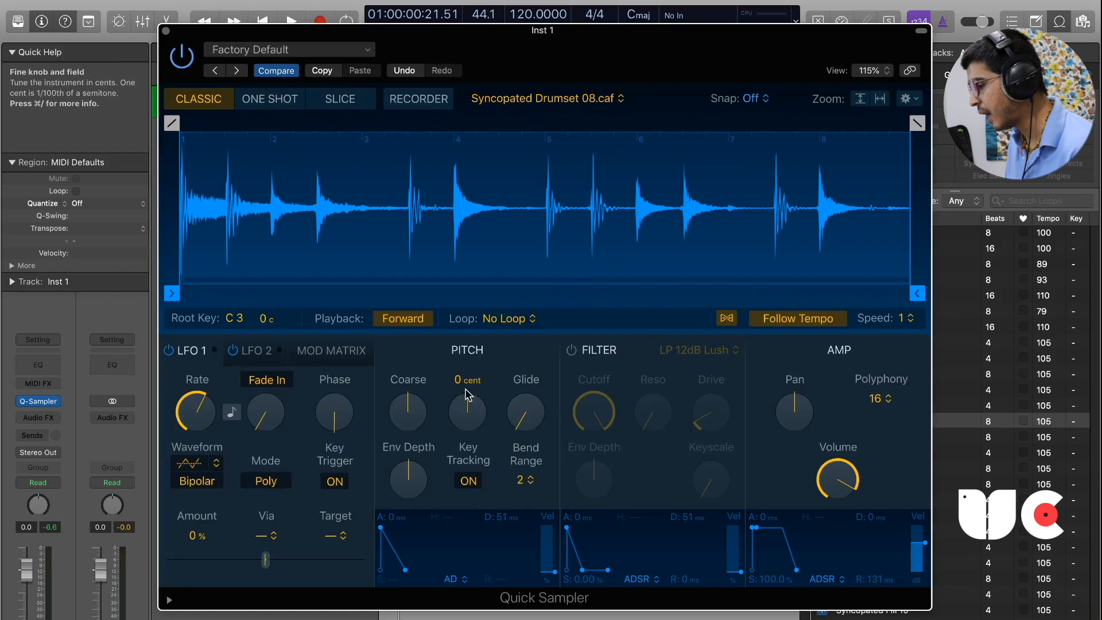
{"action": "left_click_drag", "start_coordinate": [463, 404], "coordinate": [461, 401]}
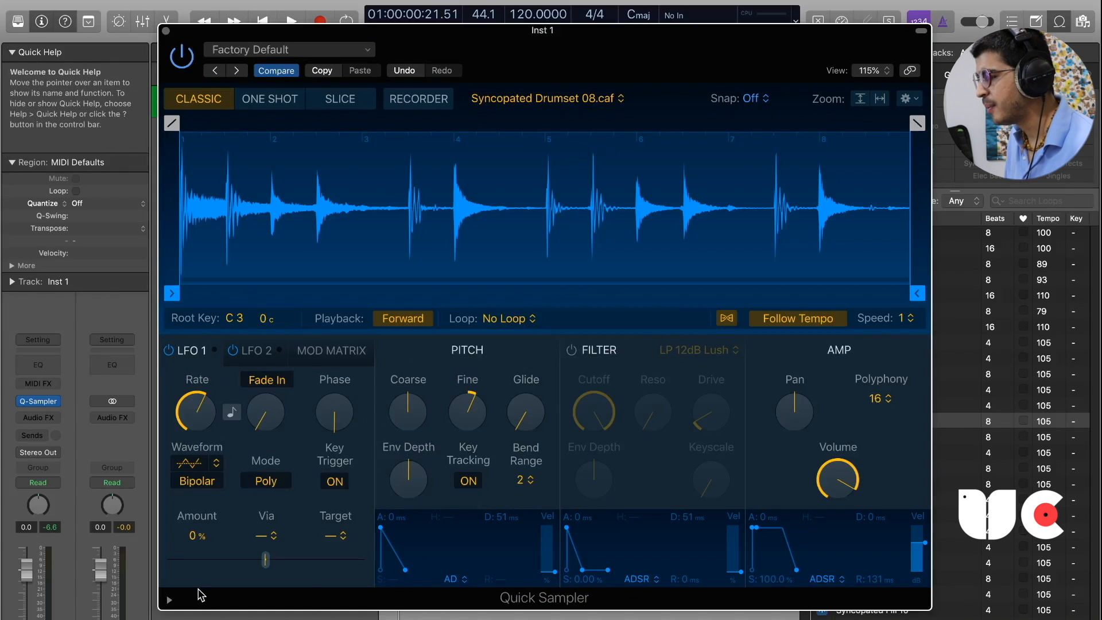
Look through the LFO 2 and Mod Matrix settings and return to LFO 1.
{"action": "left_click", "coordinate": [251, 351]}
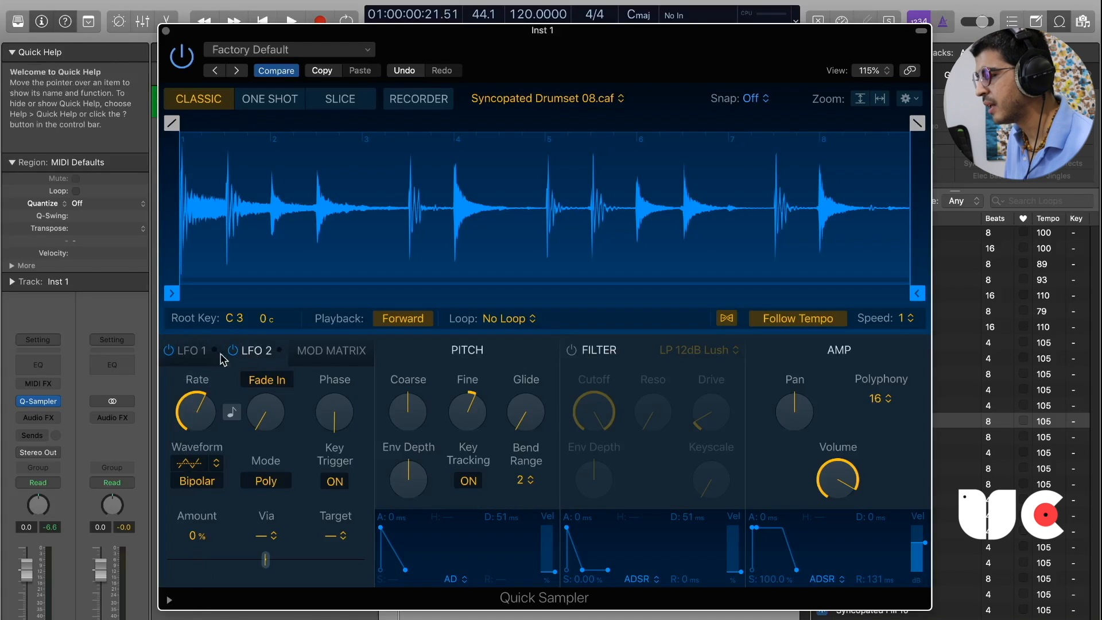
{"action": "left_click", "coordinate": [193, 352]}
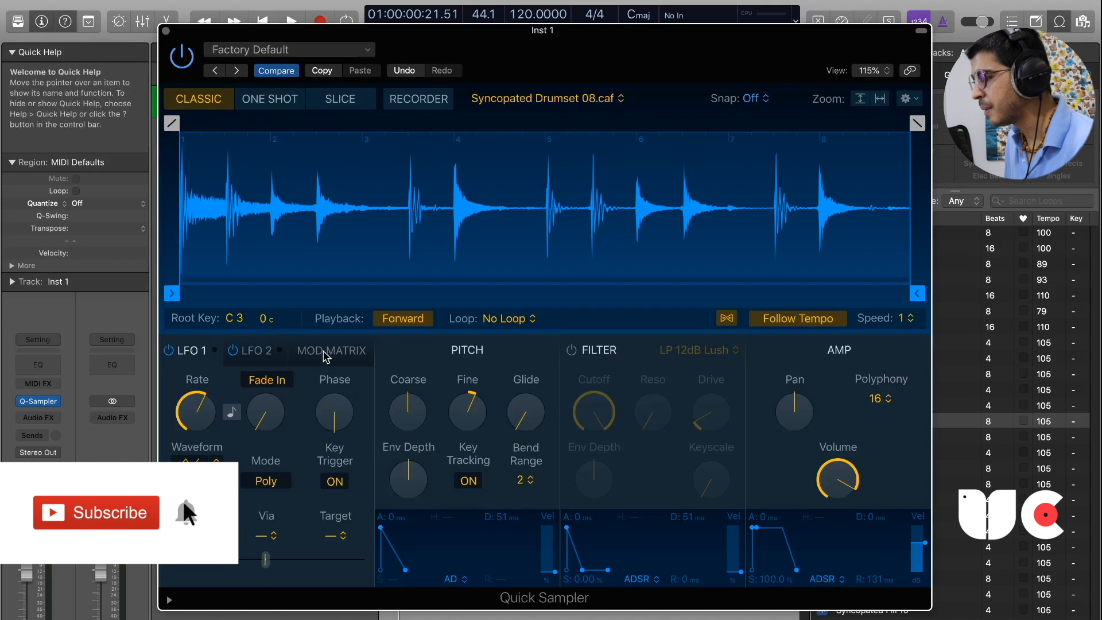
{"action": "left_click", "coordinate": [331, 353]}
{"action": "left_click", "coordinate": [193, 351]}
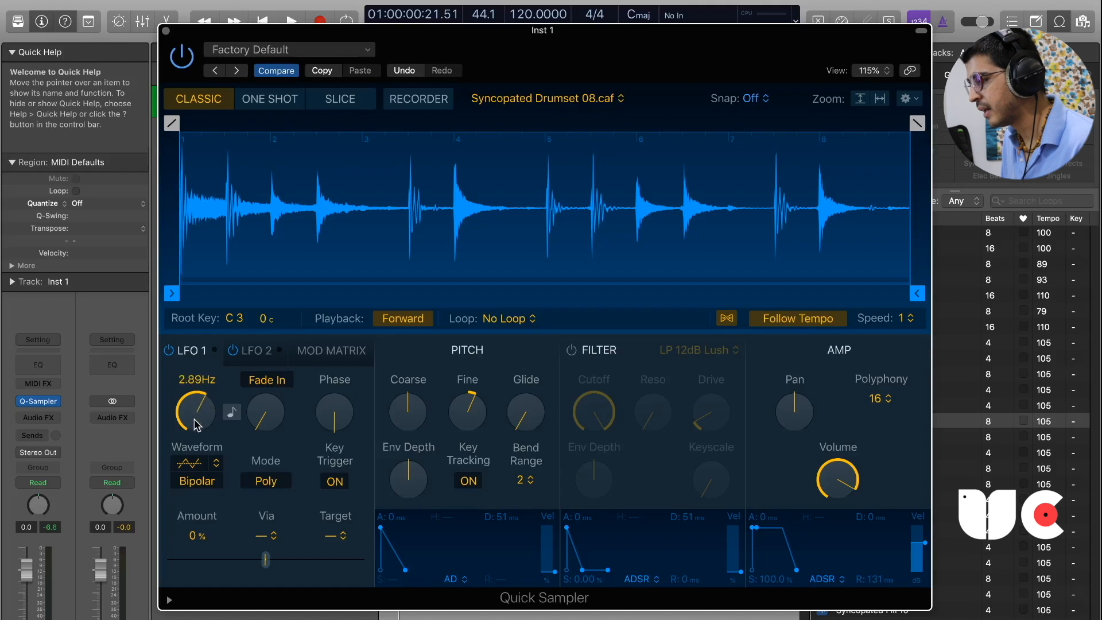
Sync the LFO 1 rate to the tempo and test the fade direction, leaving it on Fade In.
{"action": "left_click", "coordinate": [232, 412]}
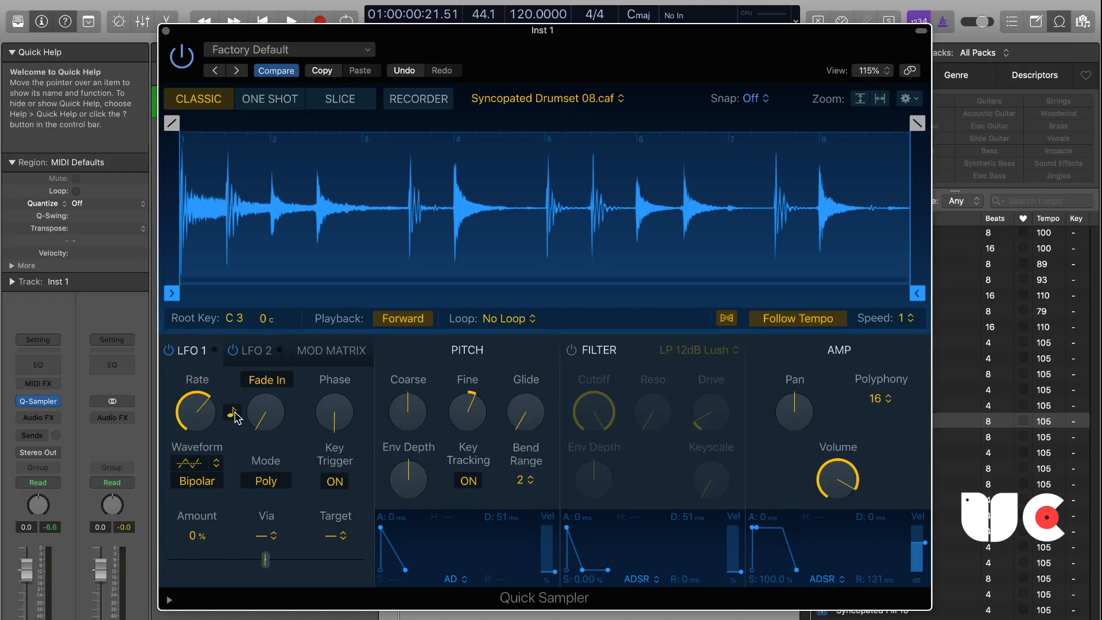
{"action": "left_click_drag", "start_coordinate": [531, 29], "coordinate": [536, 69]}
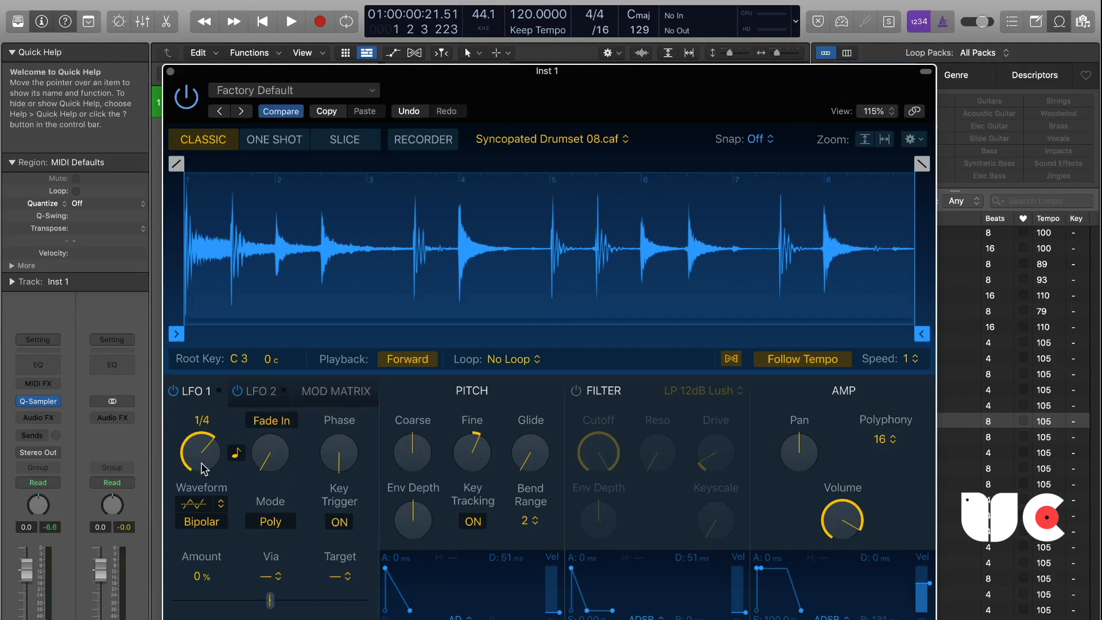
{"action": "left_click", "coordinate": [282, 423]}
{"action": "left_click", "coordinate": [282, 422]}
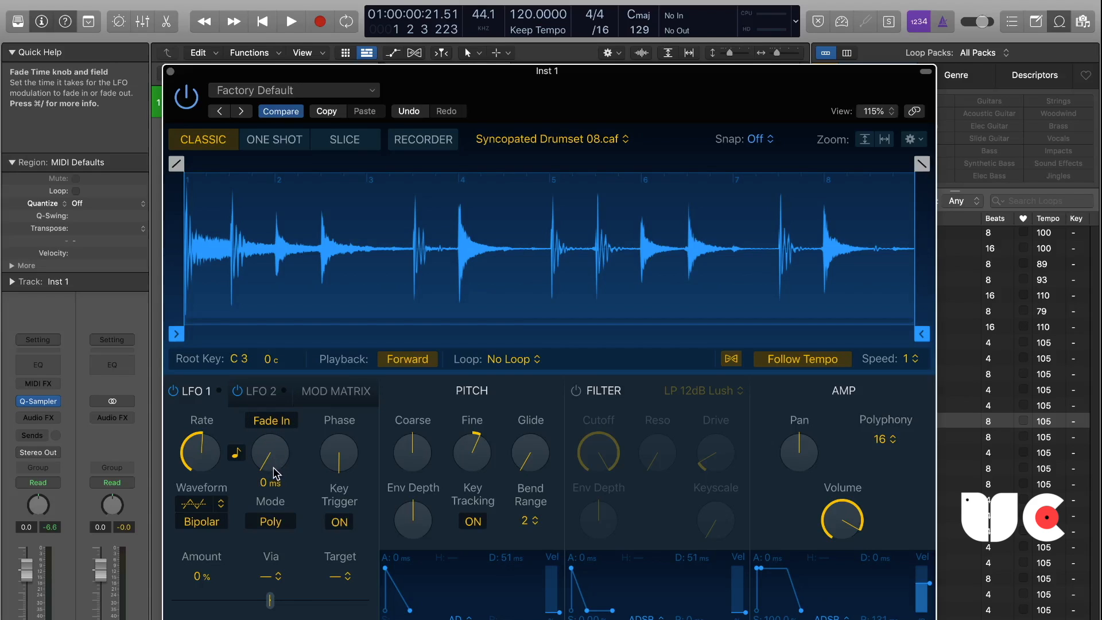
Test the fade time and phase of LFO 1 without keeping a change, and set its waveform to Saw.
{"action": "mouse_move", "coordinate": [275, 472]}
{"action": "left_mouse_down"}
{"action": "mouse_move", "coordinate": [276, 435]}
{"action": "mouse_move", "coordinate": [275, 491]}
{"action": "left_mouse_up"}
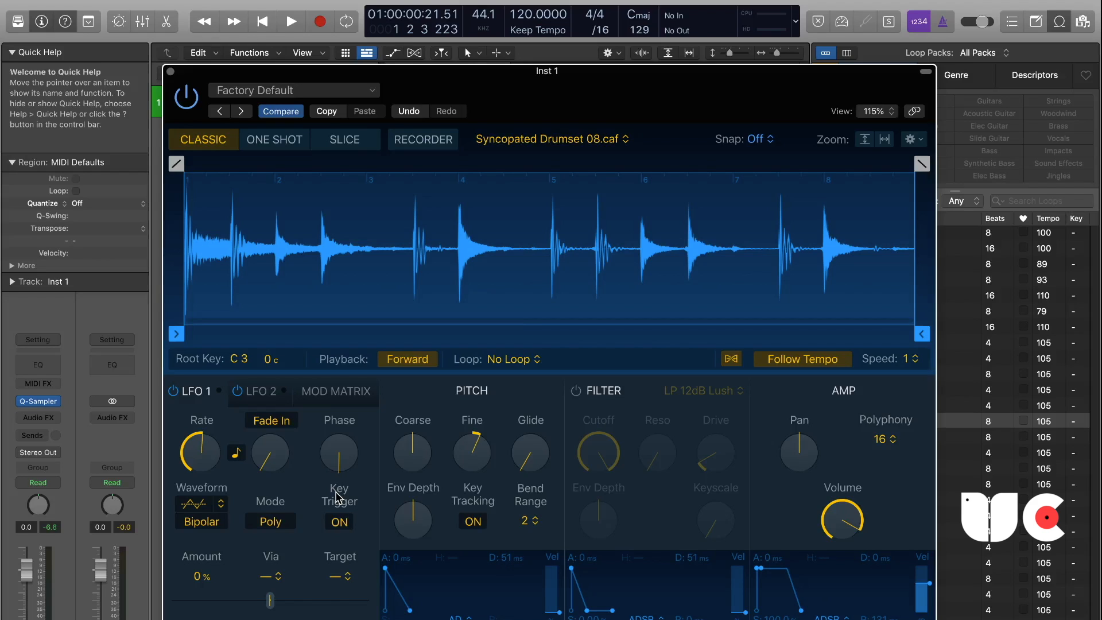
{"action": "left_click_drag", "start_coordinate": [351, 464], "coordinate": [332, 408]}
{"action": "left_click", "coordinate": [205, 504]}
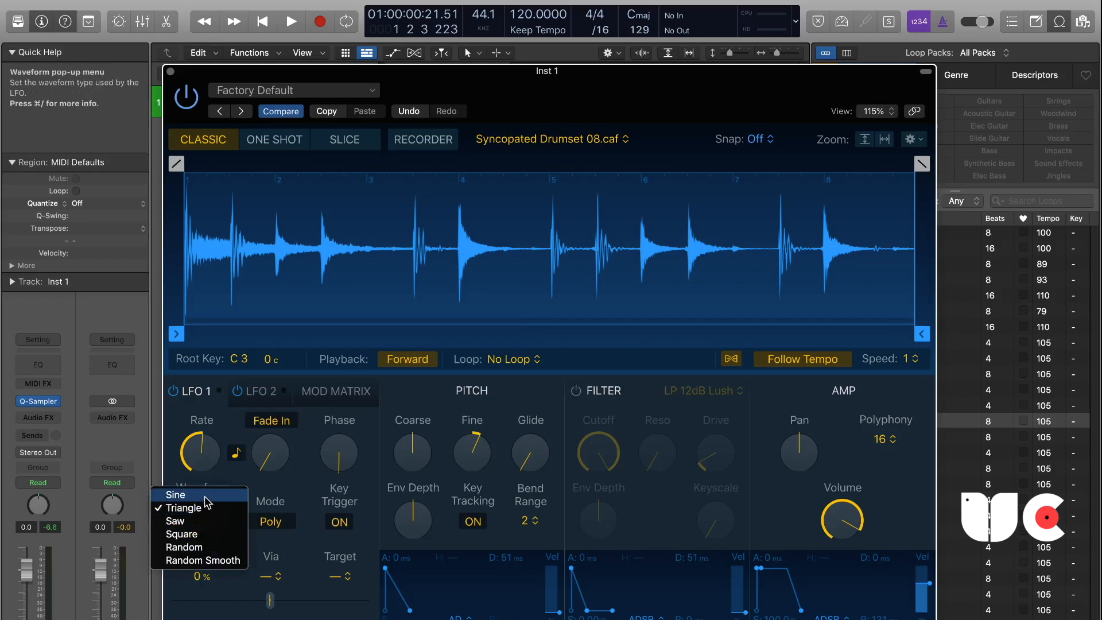
{"action": "left_click", "coordinate": [197, 532]}
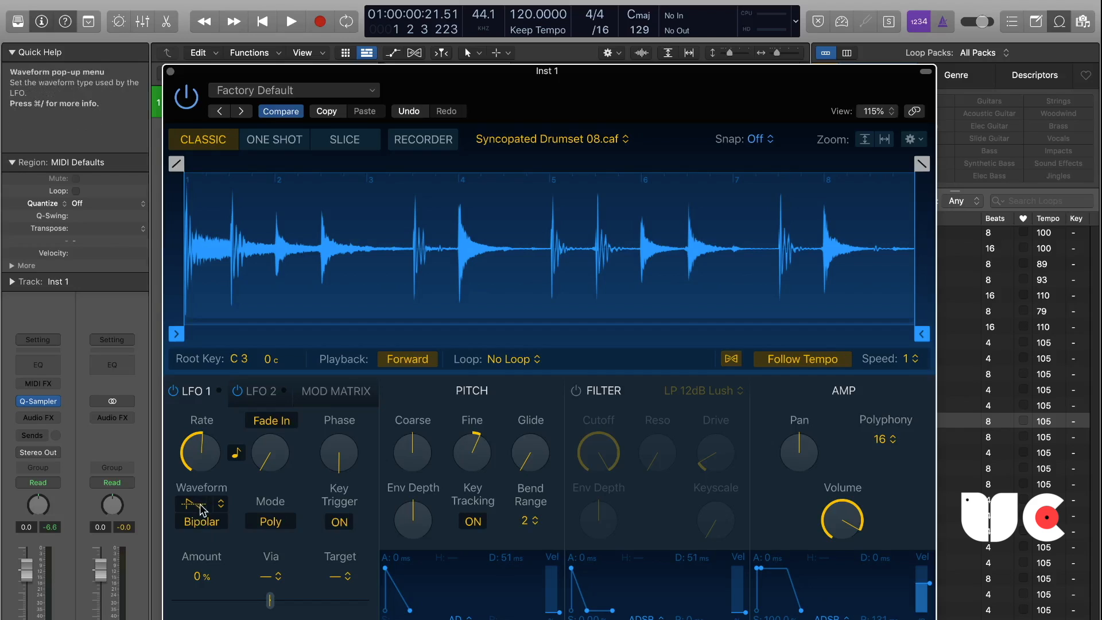
Test LFO 1's polarity and Mono mode, leaving it on Bipolar and Poly.
{"action": "left_click", "coordinate": [208, 527]}
{"action": "left_click", "coordinate": [209, 527]}
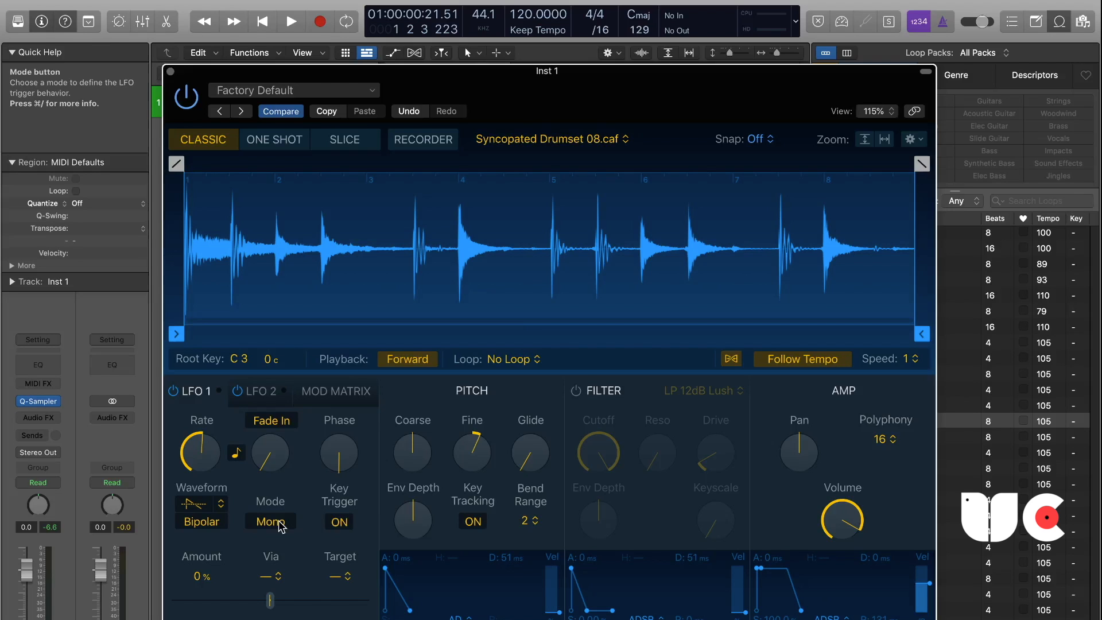
{"action": "left_click", "coordinate": [271, 522]}
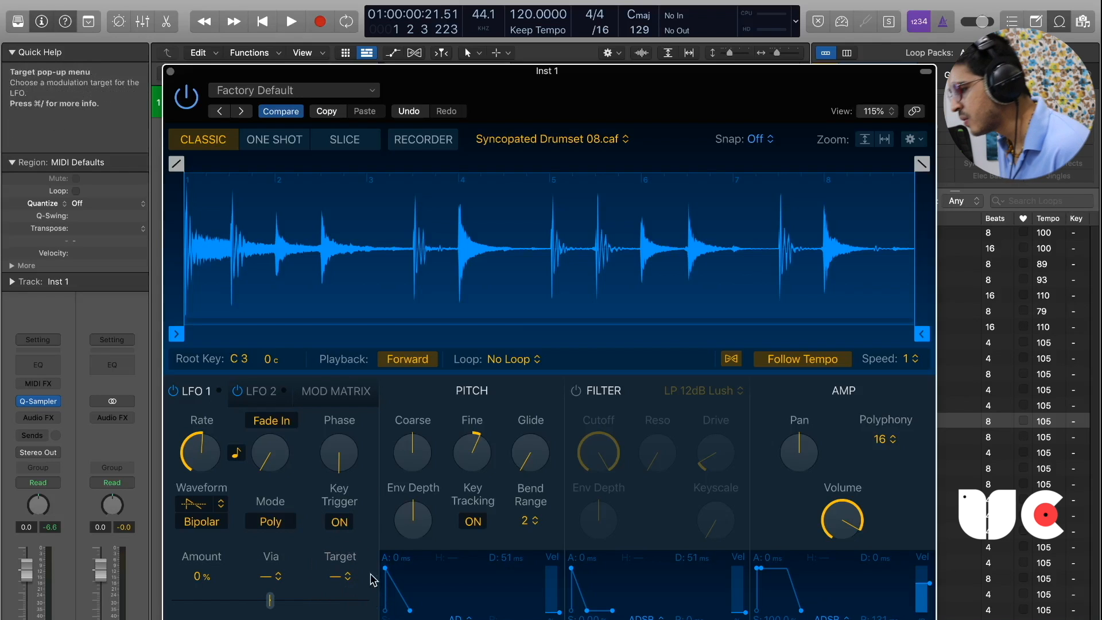
Route LFO 1 to Pitch via LFO 1 and raise the upper modulation amount to its maximum.
{"action": "left_click", "coordinate": [343, 577]}
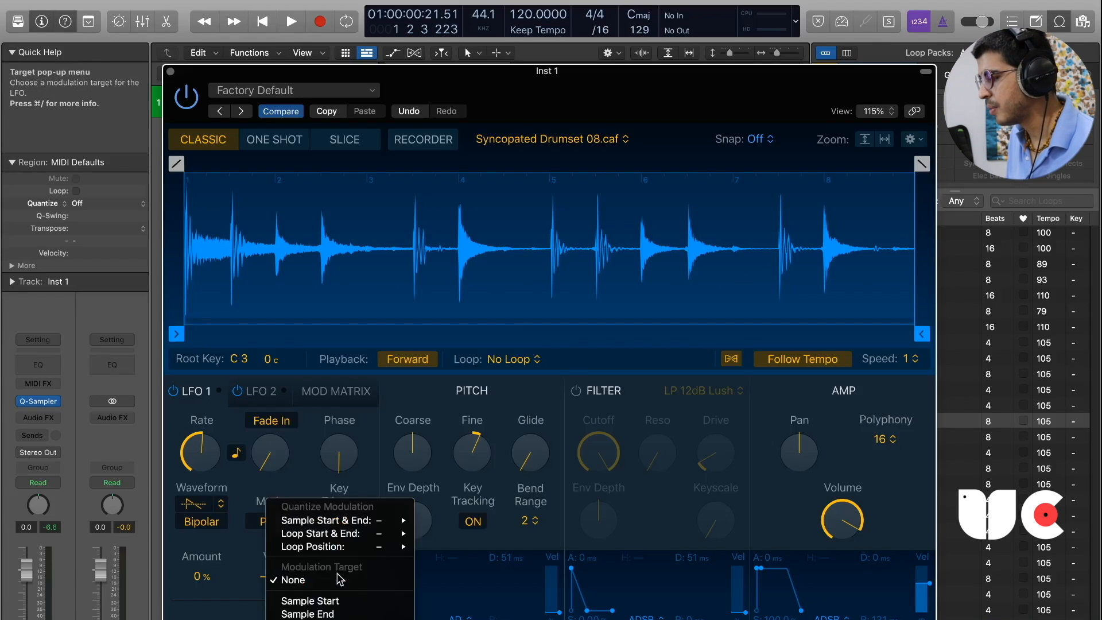
{"action": "scroll", "coordinate": [340, 618], "scroll_direction": "down", "scroll_amount": 3}
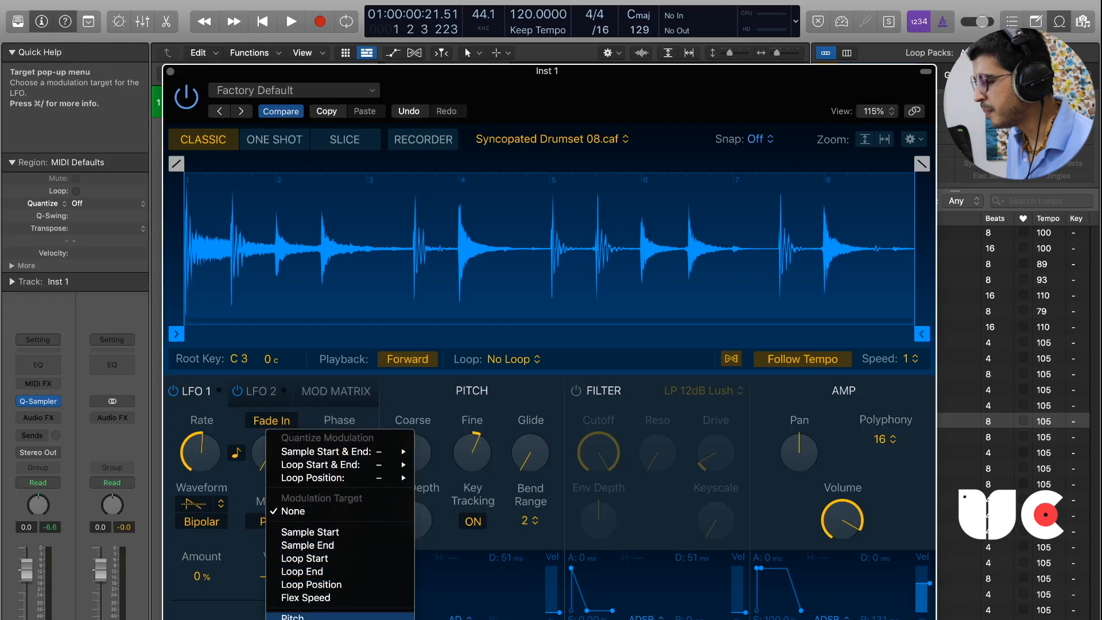
{"action": "left_click", "coordinate": [310, 616]}
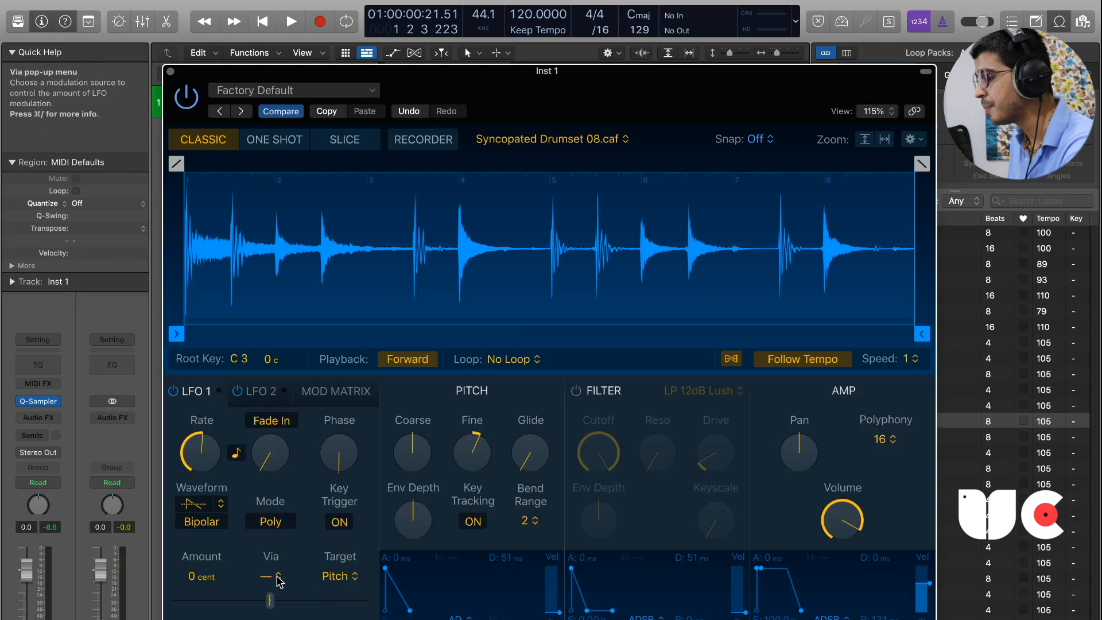
{"action": "left_click", "coordinate": [279, 578]}
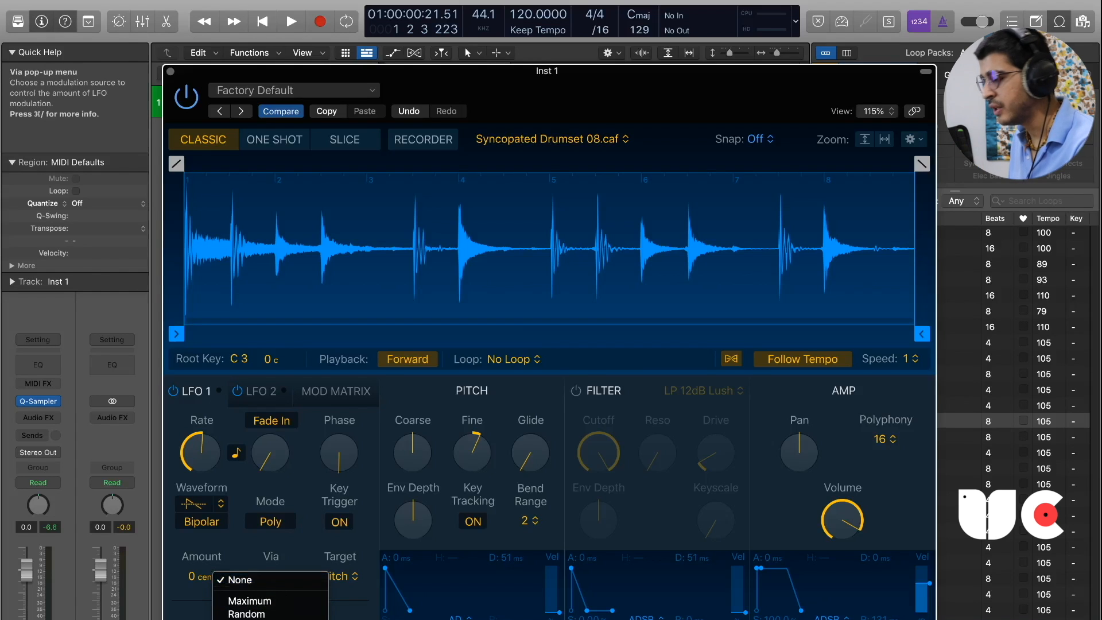
{"action": "left_click", "coordinate": [252, 618]}
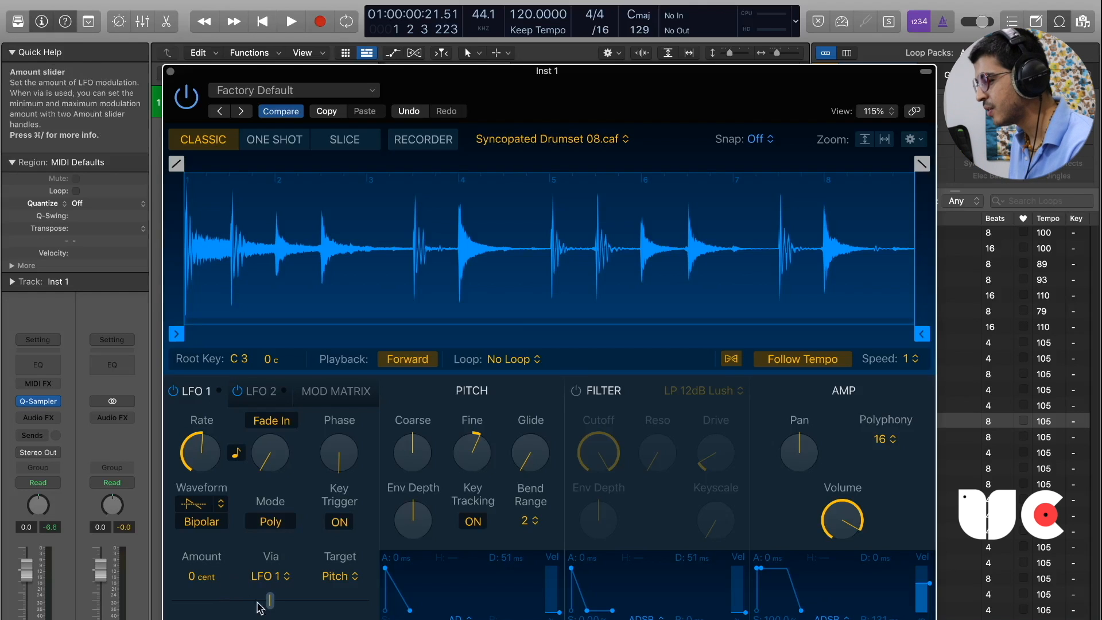
{"action": "left_click_drag", "start_coordinate": [270, 604], "coordinate": [383, 607]}
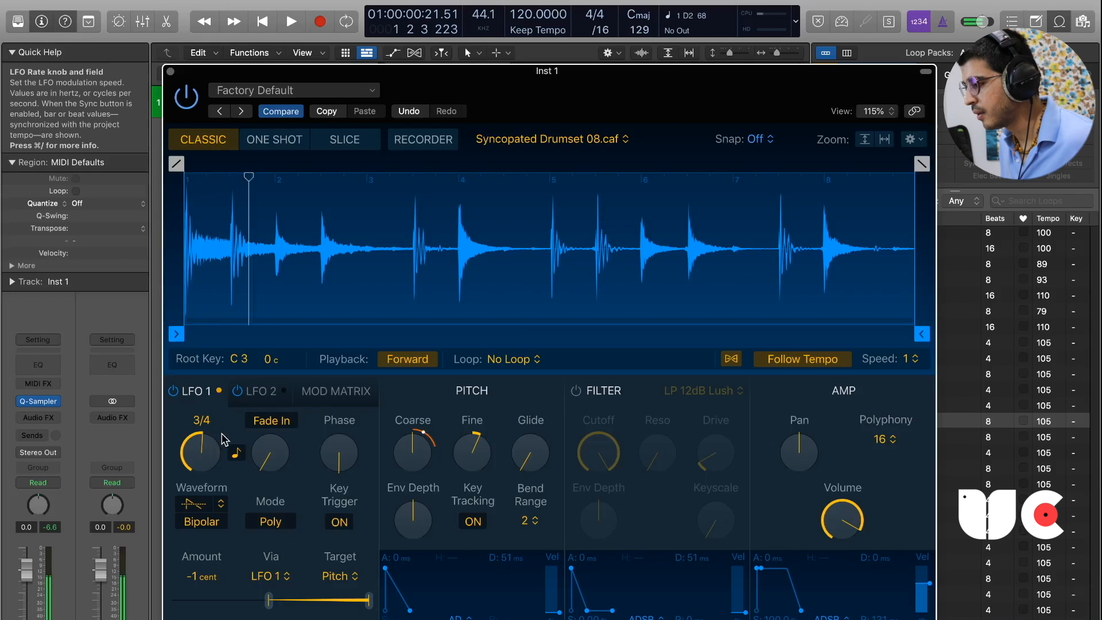
Clear the loop filter, load the Wynn Improv 07 loop into the sampler as Optimized, and set its looping to No Loop.
{"action": "left_click_drag", "start_coordinate": [773, 81], "coordinate": [654, 71]}
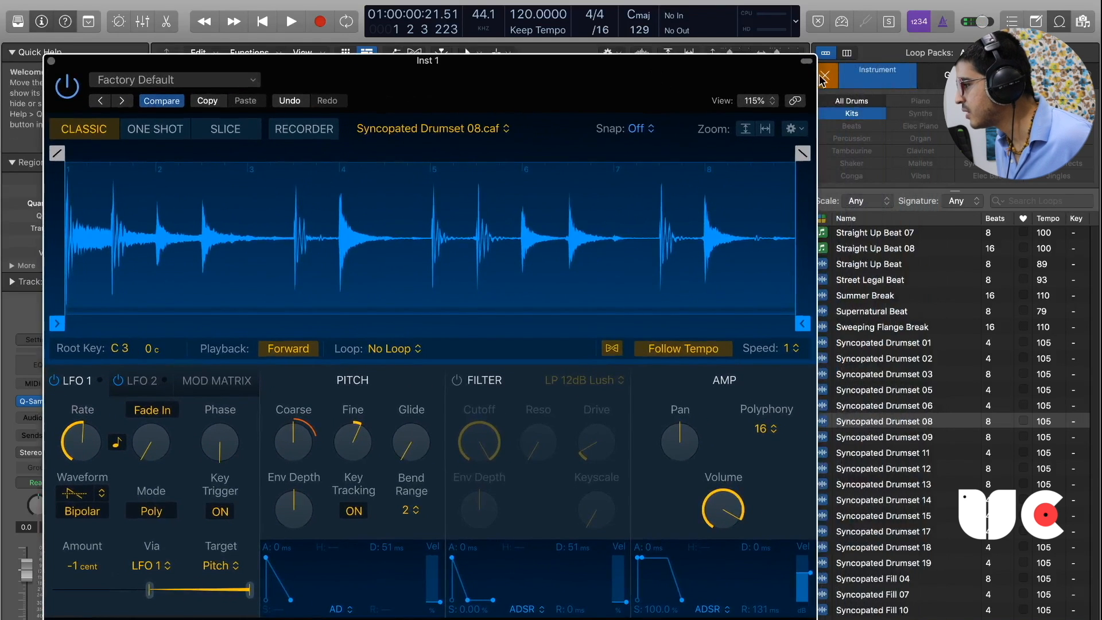
{"action": "left_click", "coordinate": [830, 83]}
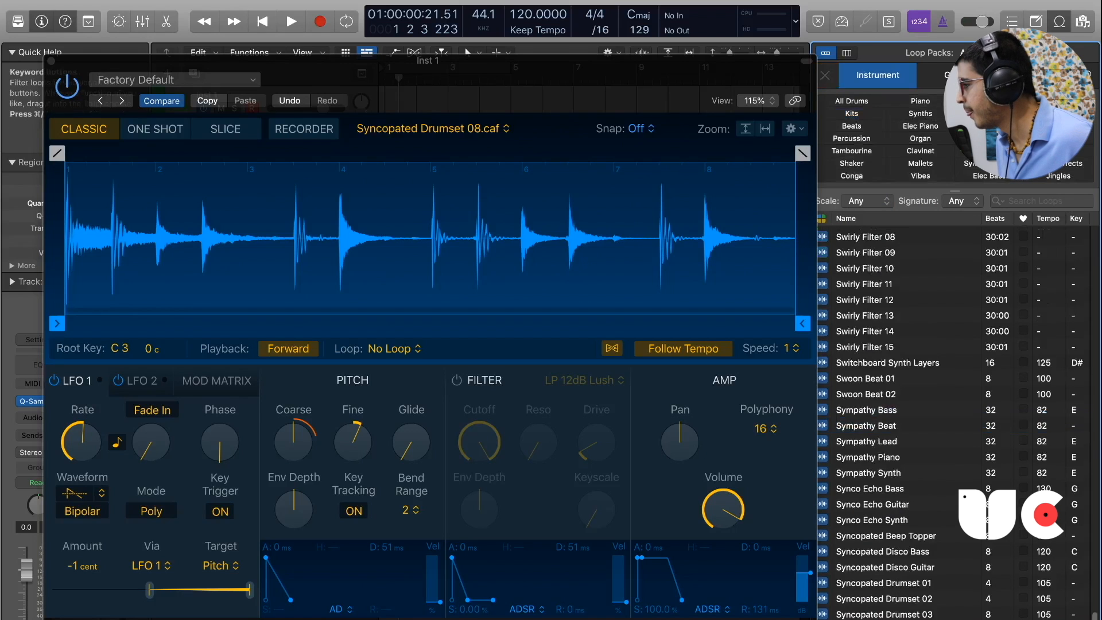
{"action": "left_click", "coordinate": [910, 379]}
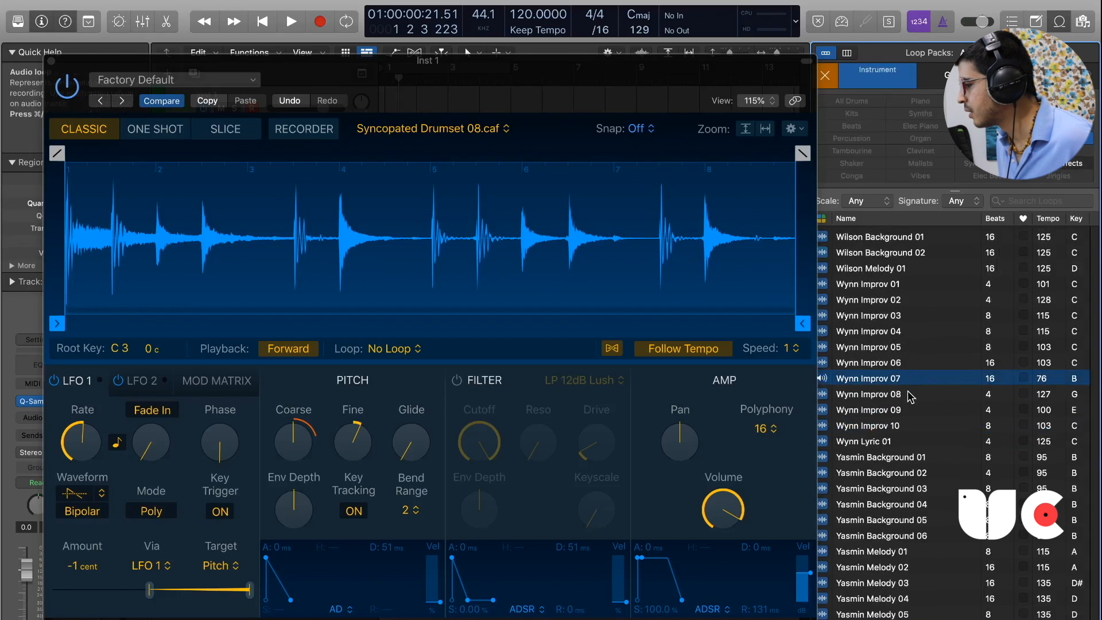
{"action": "left_click_drag", "start_coordinate": [908, 381], "coordinate": [663, 259]}
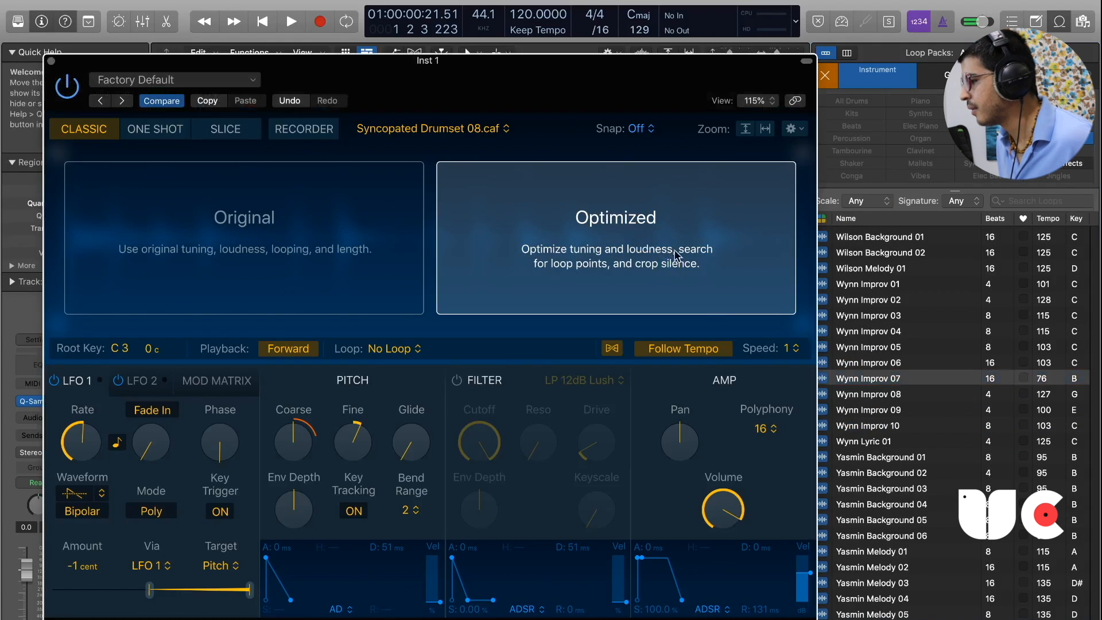
{"action": "left_click_drag", "start_coordinate": [547, 89], "coordinate": [645, 107]}
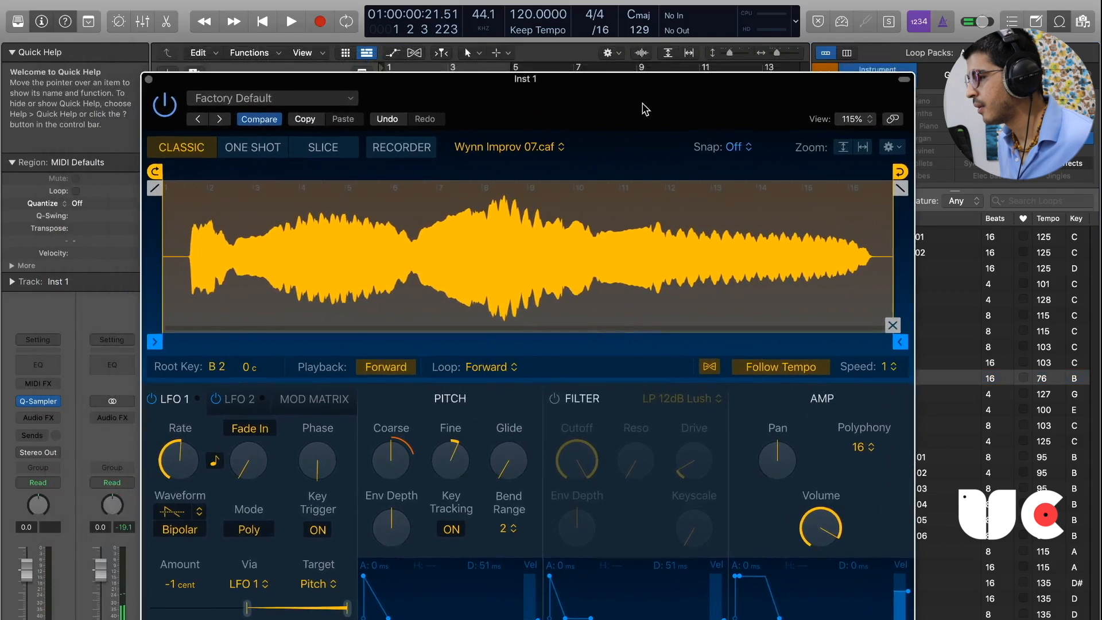
{"action": "left_click", "coordinate": [501, 368]}
{"action": "left_click", "coordinate": [493, 358]}
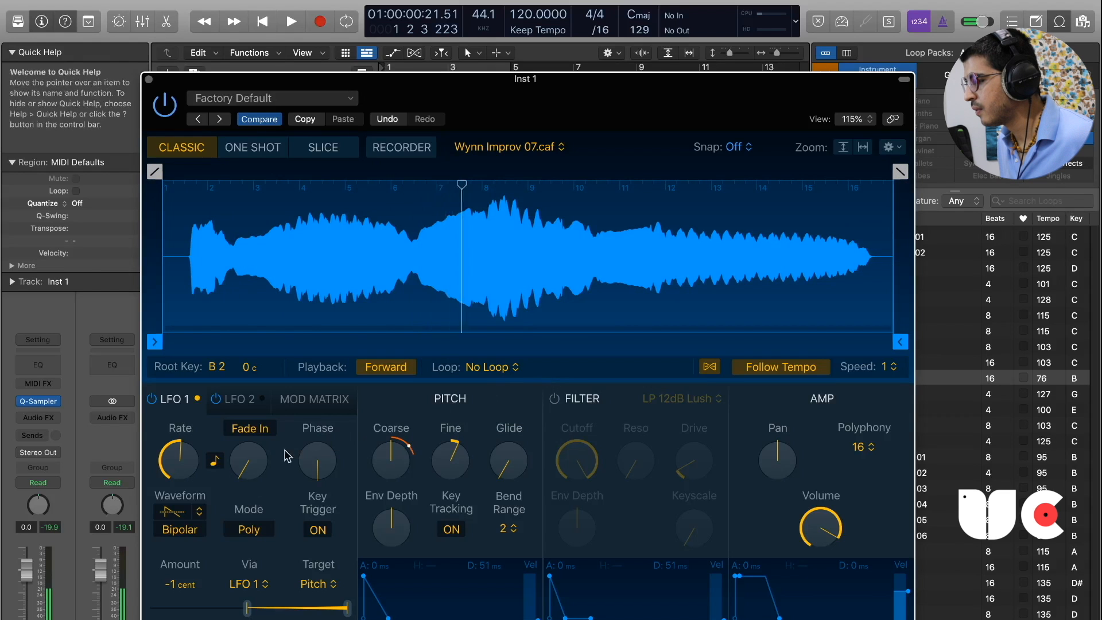
Compare the sound with LFO 1 off and on, and try its rate at 3/64 before slowing it down again.
{"action": "left_click", "coordinate": [156, 400]}
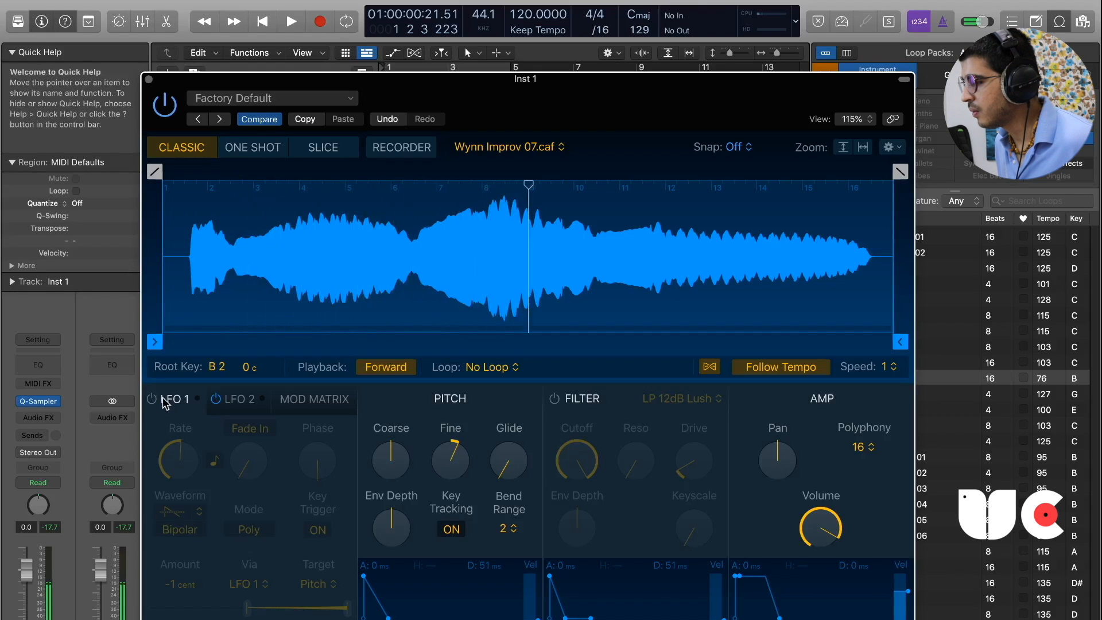
{"action": "left_click", "coordinate": [153, 400]}
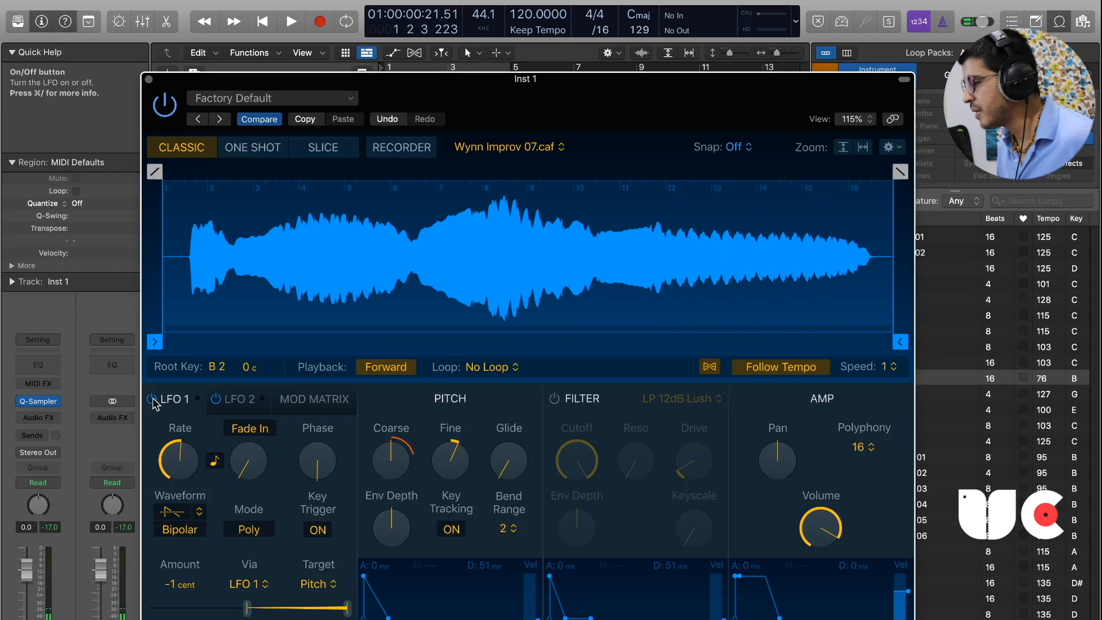
{"action": "mouse_move", "coordinate": [182, 471]}
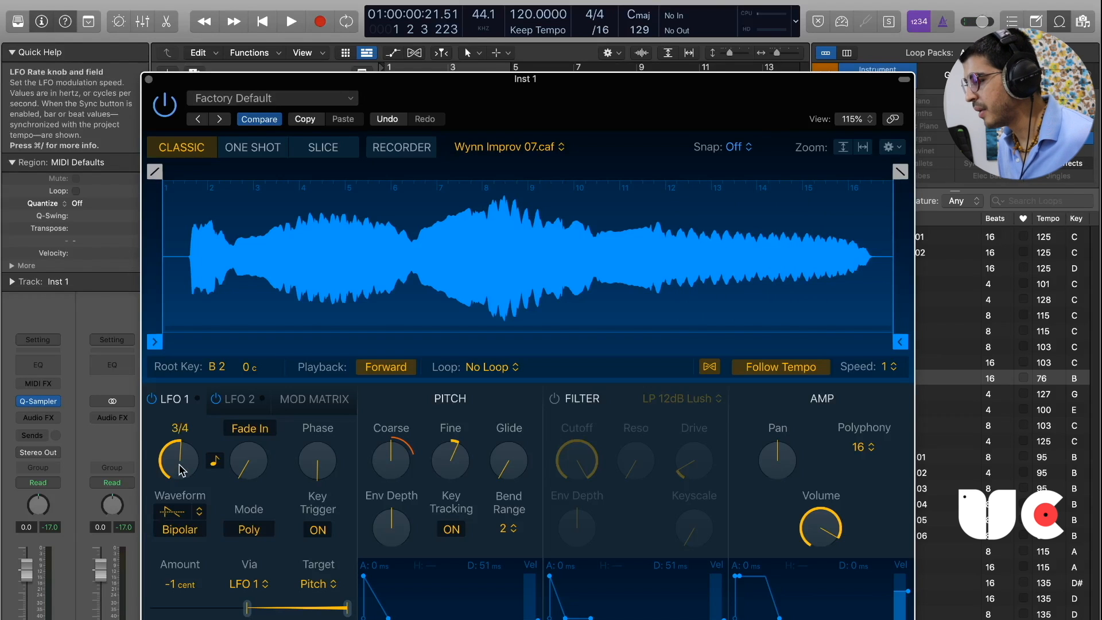
{"action": "left_click_drag", "start_coordinate": [179, 473], "coordinate": [173, 422]}
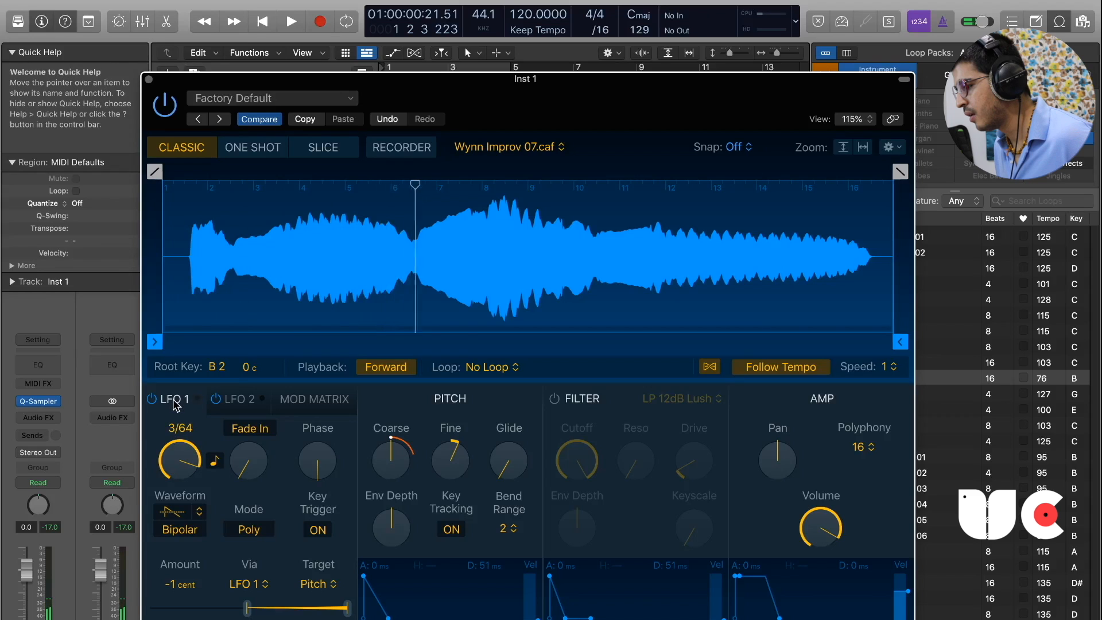
{"action": "mouse_move", "coordinate": [179, 456]}
{"action": "left_mouse_down"}
{"action": "mouse_move", "coordinate": [175, 520]}
{"action": "mouse_move", "coordinate": [171, 447]}
{"action": "mouse_move", "coordinate": [182, 468]}
{"action": "left_mouse_up"}
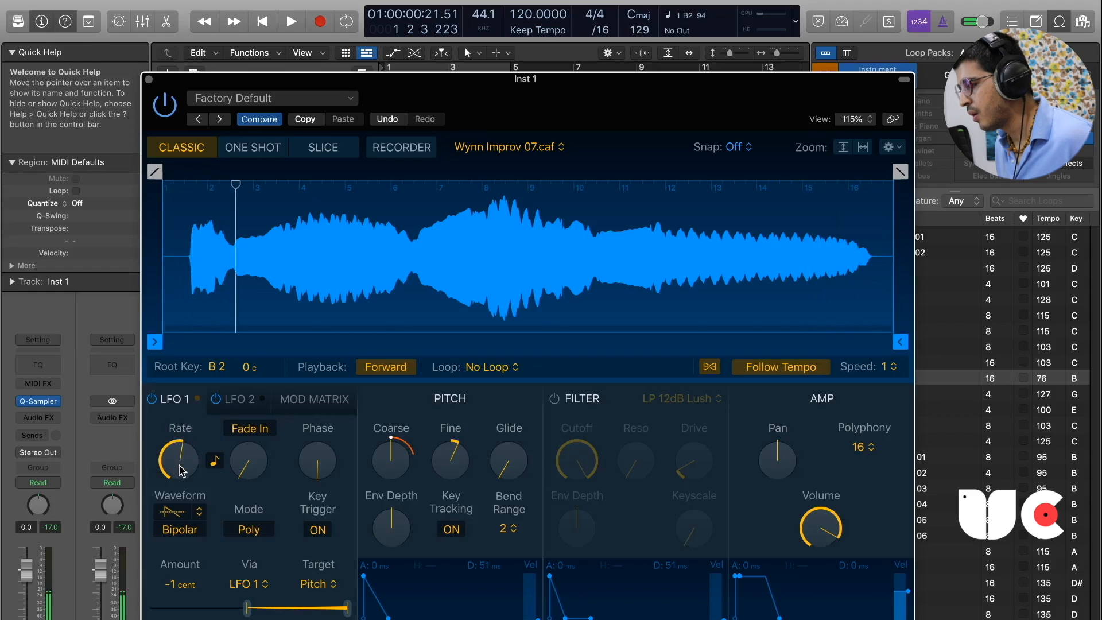
Test LFO 1 with Key Trigger off and turn it back on.
{"action": "left_click", "coordinate": [319, 530]}
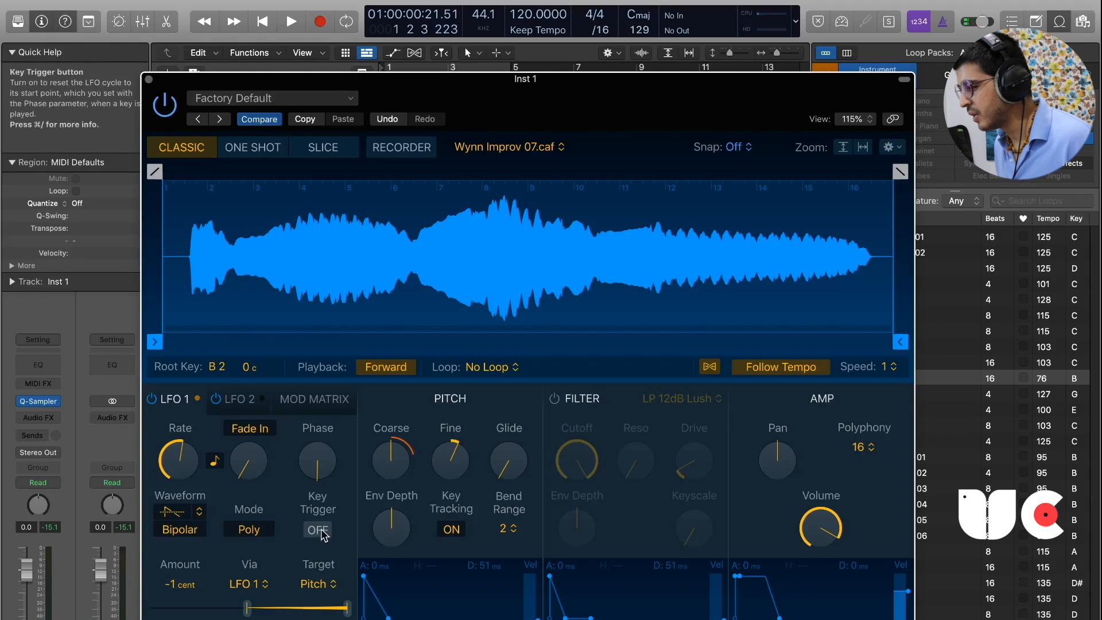
{"action": "left_click", "coordinate": [322, 532]}
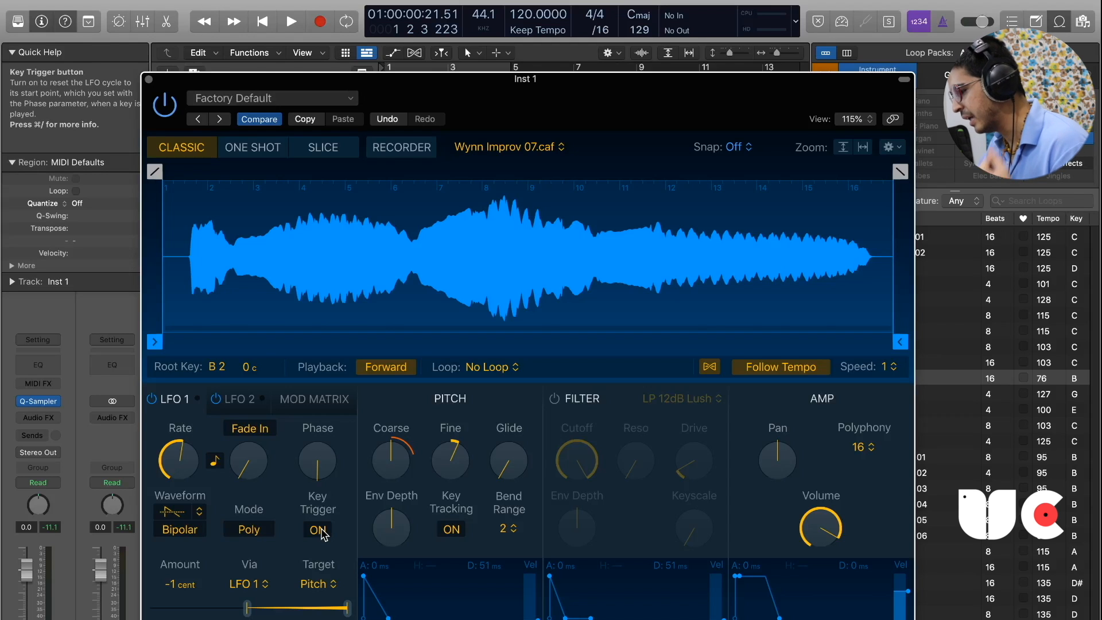
Look through the Velocity target and source options in the Mod Matrix and set the Velocity amount to -0.3%.
{"action": "left_click", "coordinate": [314, 398]}
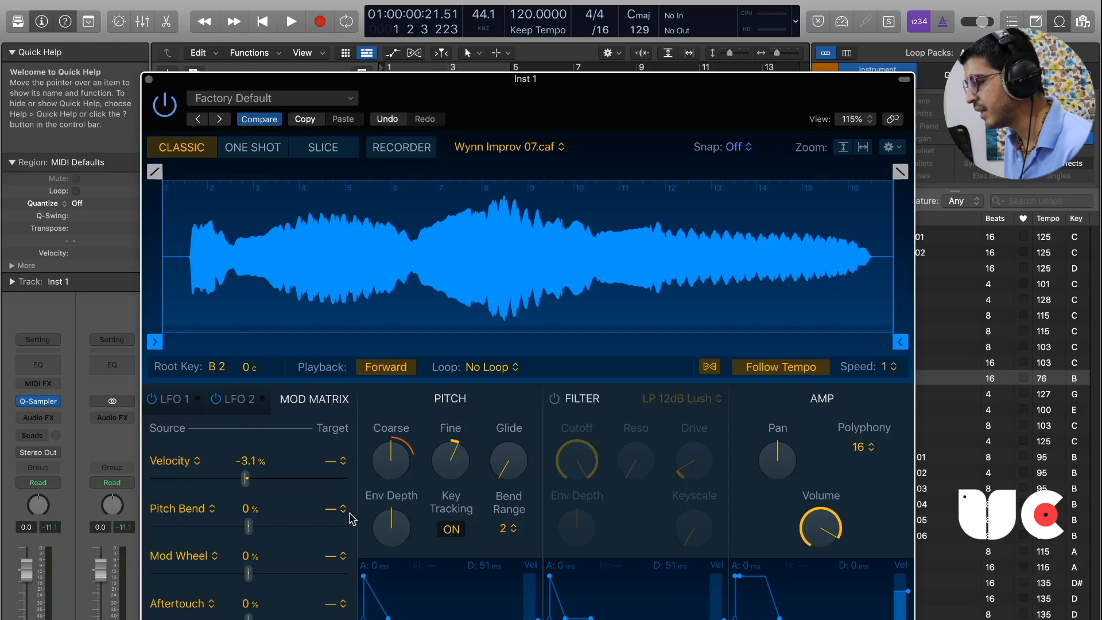
{"action": "left_click", "coordinate": [330, 462]}
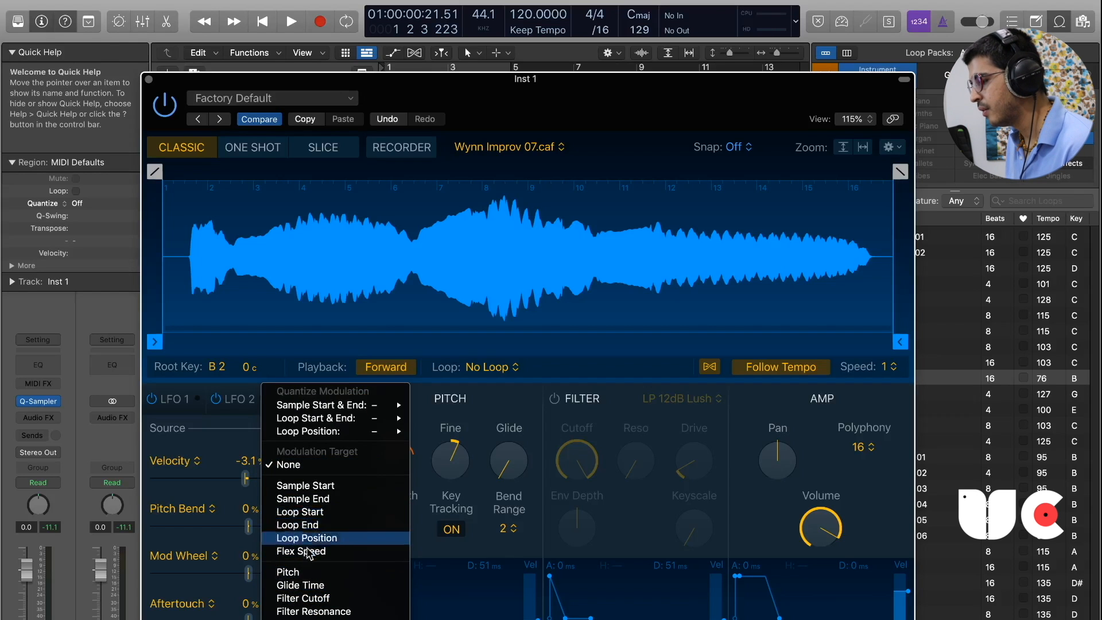
{"action": "left_click", "coordinate": [231, 422]}
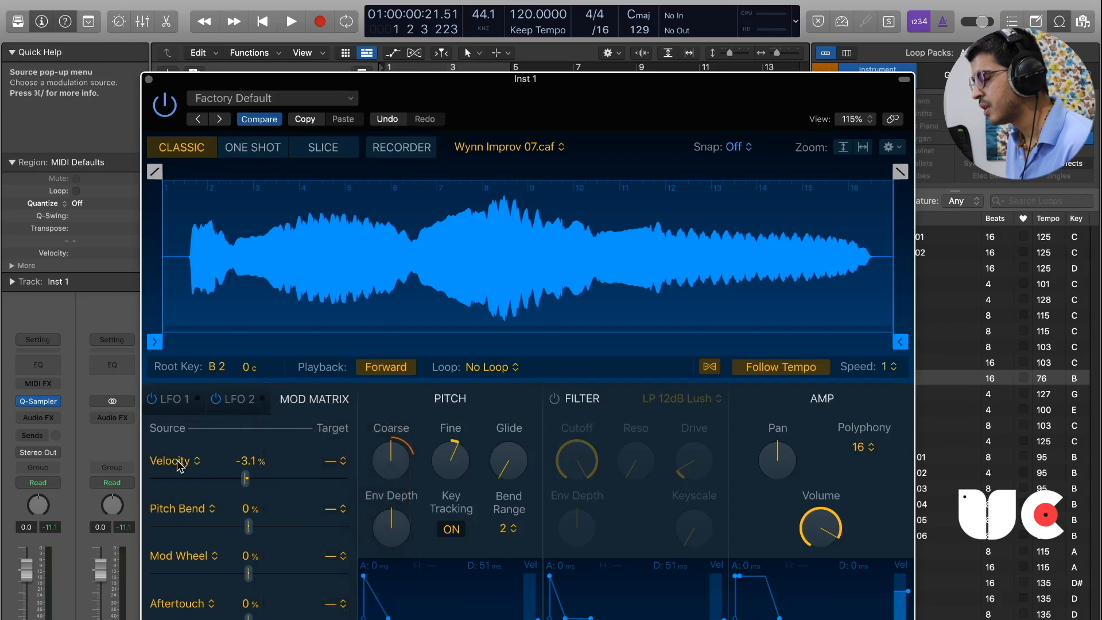
{"action": "left_click", "coordinate": [171, 461]}
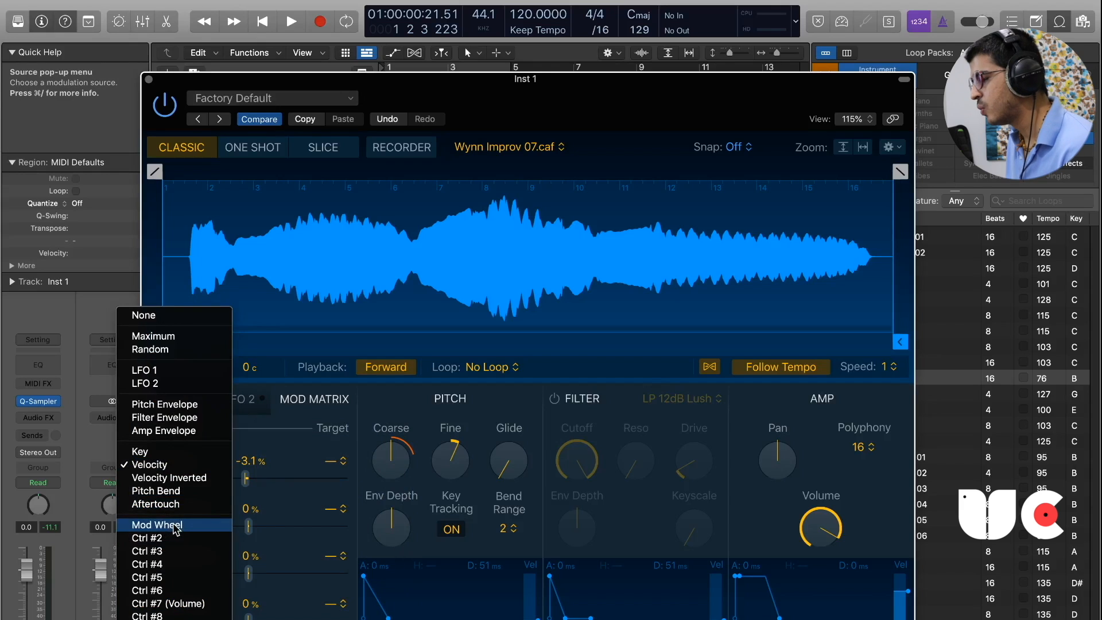
{"action": "left_click", "coordinate": [270, 438]}
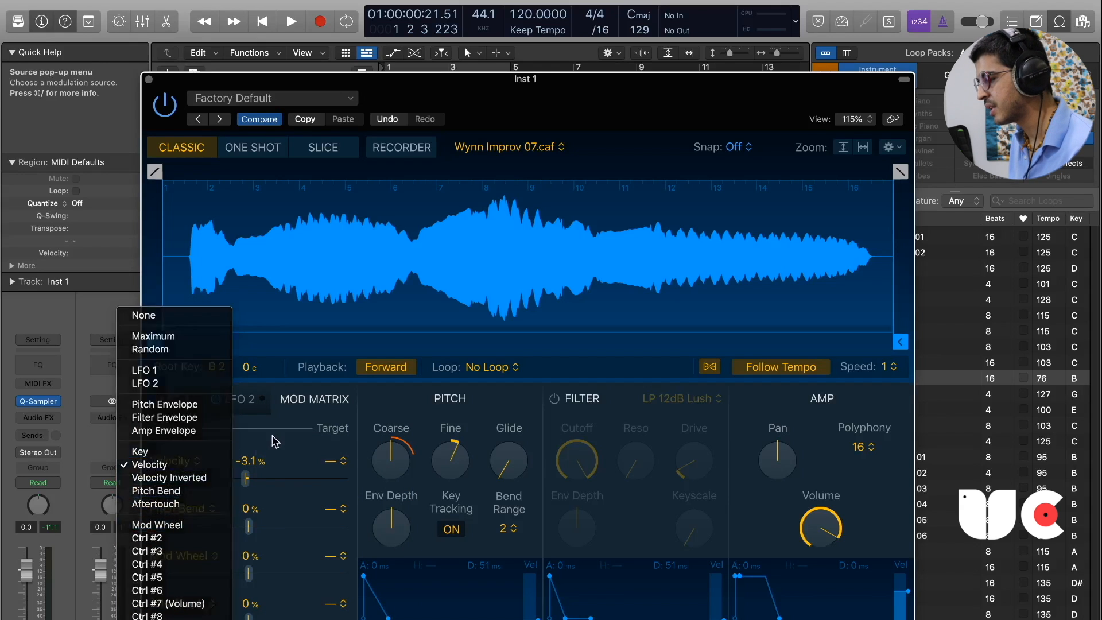
{"action": "mouse_move", "coordinate": [248, 480]}
{"action": "left_mouse_down"}
{"action": "mouse_move", "coordinate": [270, 482]}
{"action": "mouse_move", "coordinate": [252, 492]}
{"action": "left_mouse_up"}
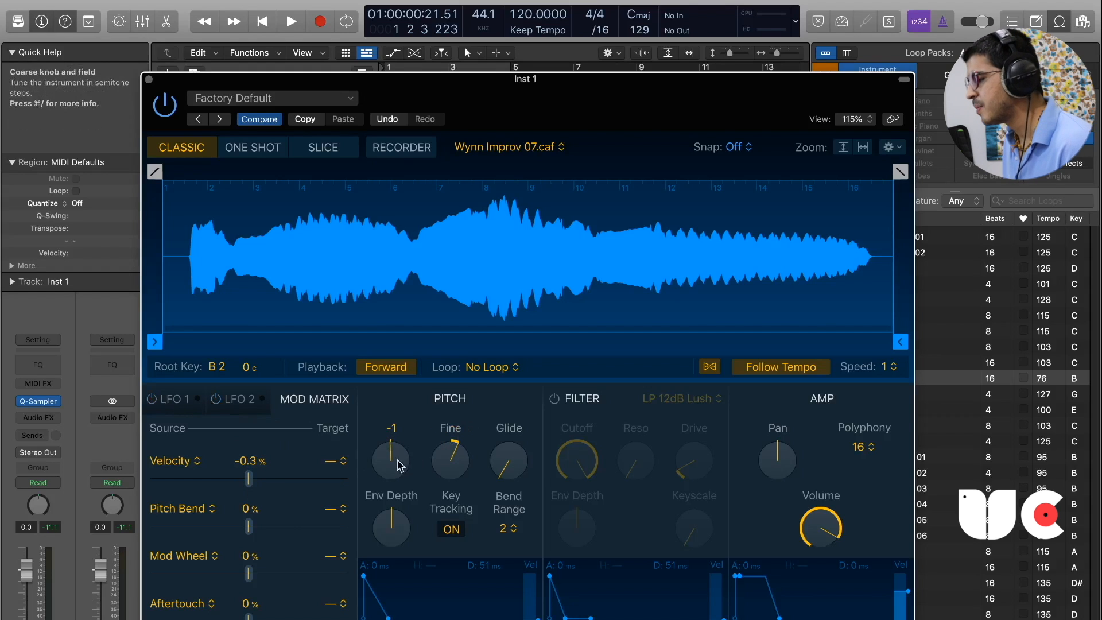
Test the Coarse pitch, returning it to center, and reset the Fine pitch to center.
{"action": "left_click_drag", "start_coordinate": [392, 466], "coordinate": [396, 330]}
{"action": "left_click_drag", "start_coordinate": [391, 462], "coordinate": [447, 475]}
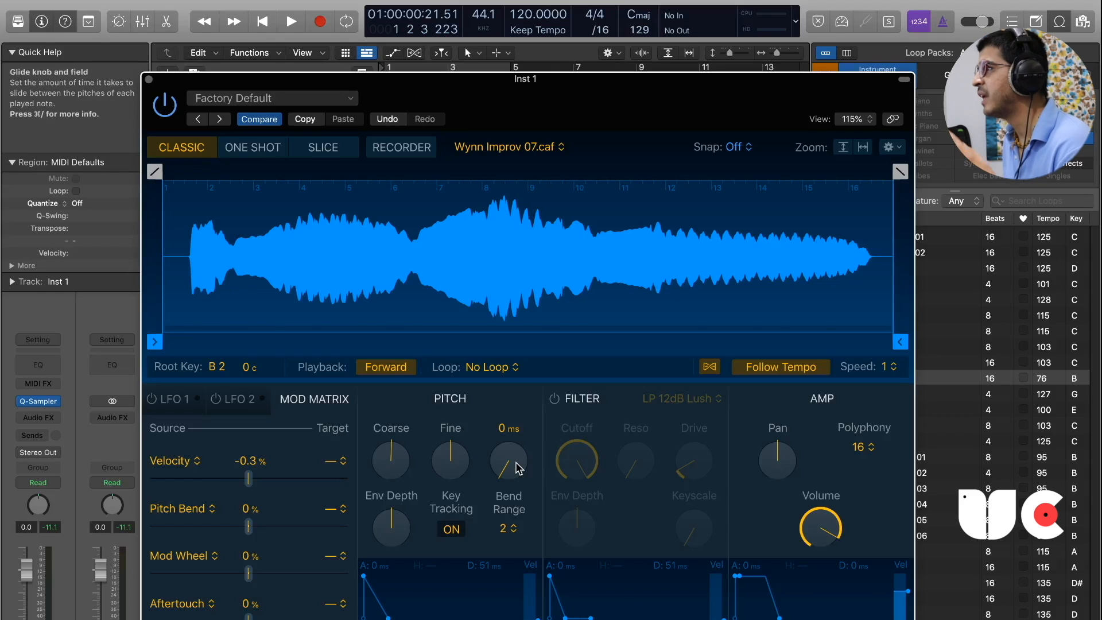
Test small changes to the Glide time and the pitch Env Depth, returning both to zero.
{"action": "left_click_drag", "start_coordinate": [511, 471], "coordinate": [513, 466]}
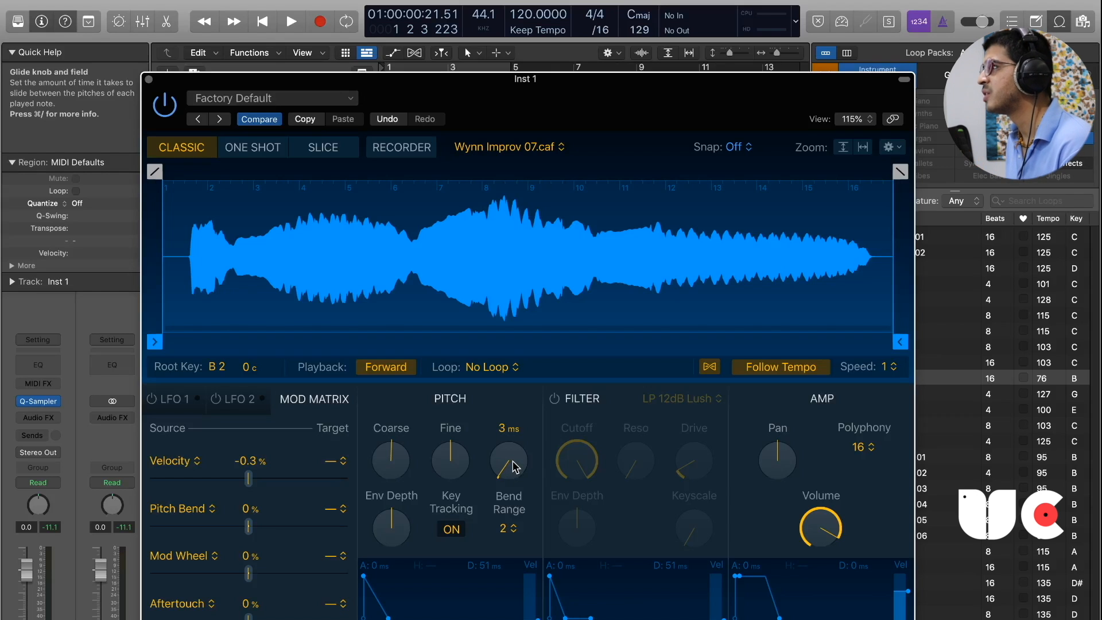
{"action": "left_click_drag", "start_coordinate": [515, 466], "coordinate": [520, 481]}
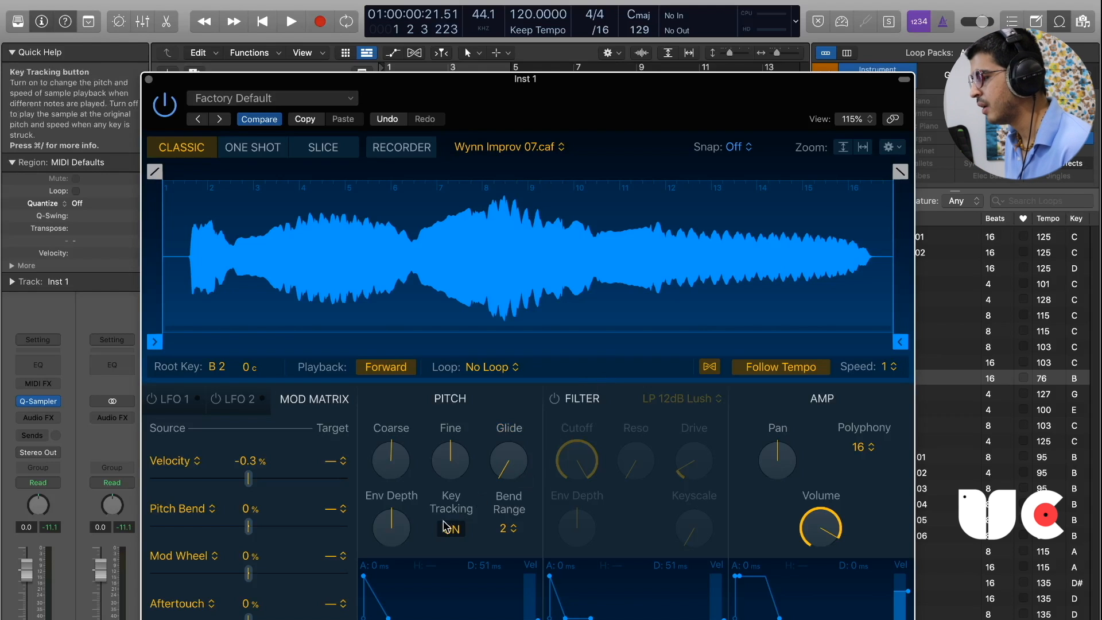
{"action": "left_click_drag", "start_coordinate": [575, 117], "coordinate": [582, 90]}
{"action": "mouse_move", "coordinate": [396, 509]}
{"action": "left_mouse_down"}
{"action": "mouse_move", "coordinate": [397, 495]}
{"action": "mouse_move", "coordinate": [400, 505]}
{"action": "left_mouse_up"}
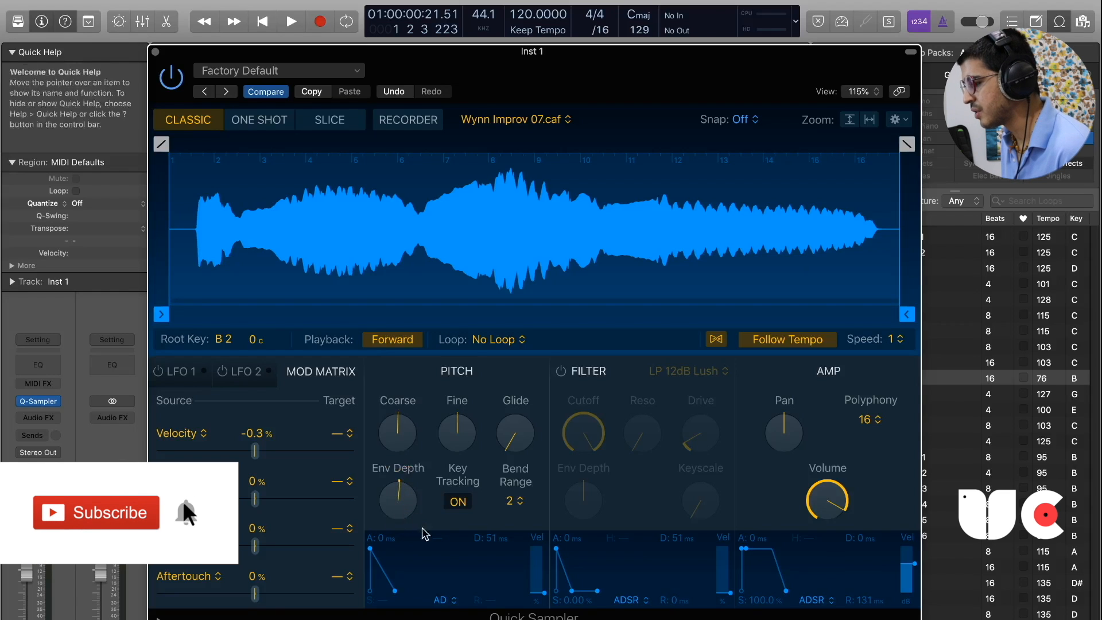
{"action": "left_click_drag", "start_coordinate": [398, 496], "coordinate": [398, 498]}
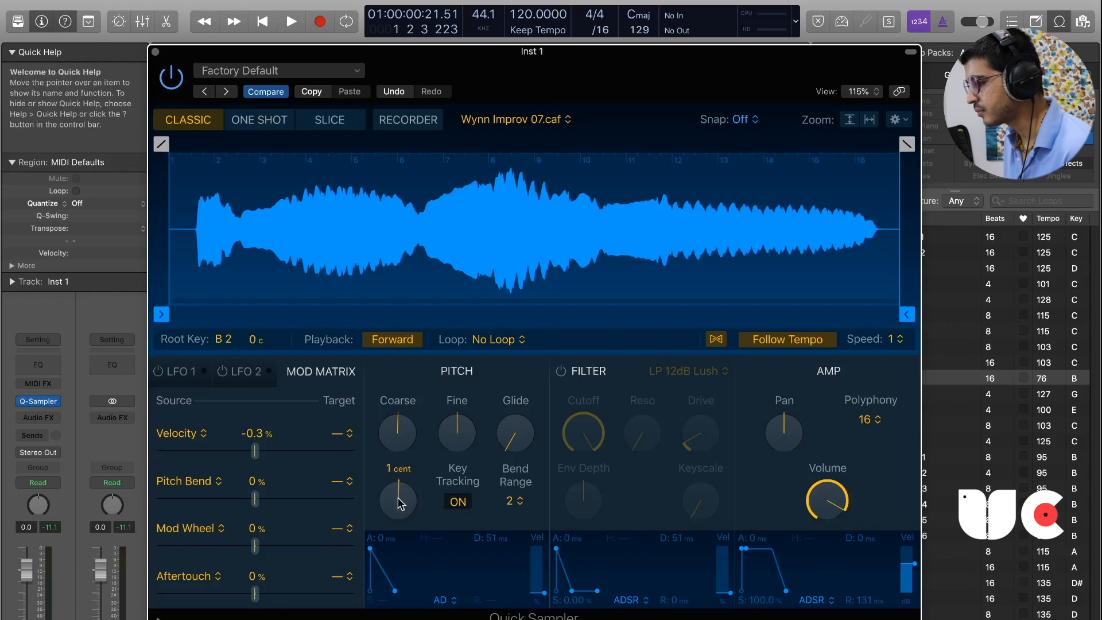
Test Key Tracking off and turn it back on, and set the pitch Bend Range to 0 after trying 9.
{"action": "left_click", "coordinate": [460, 503]}
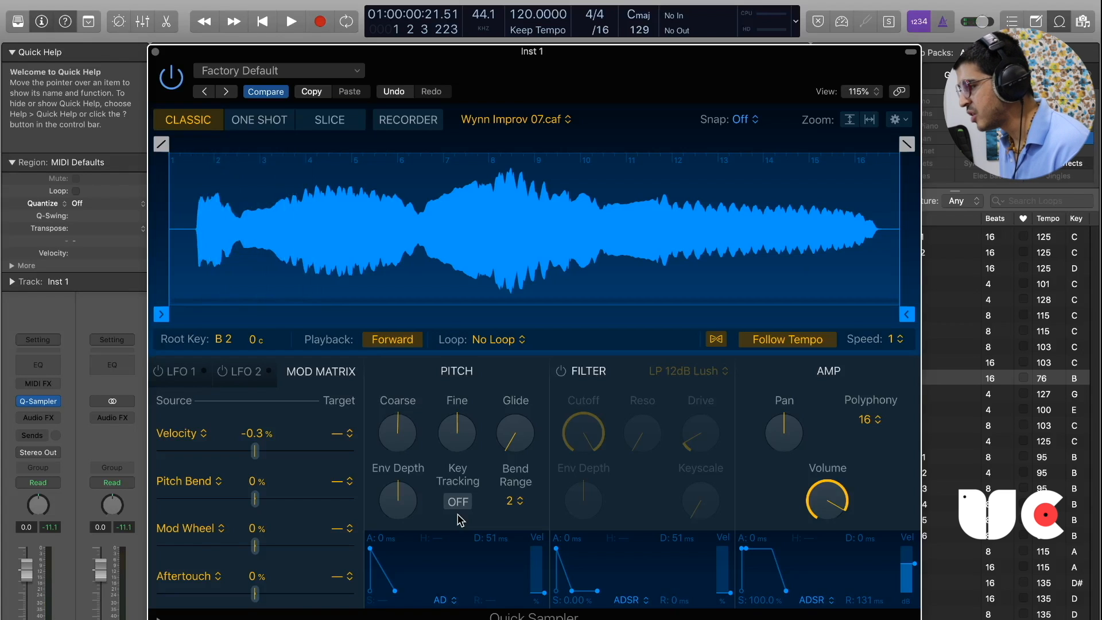
{"action": "left_click", "coordinate": [458, 503]}
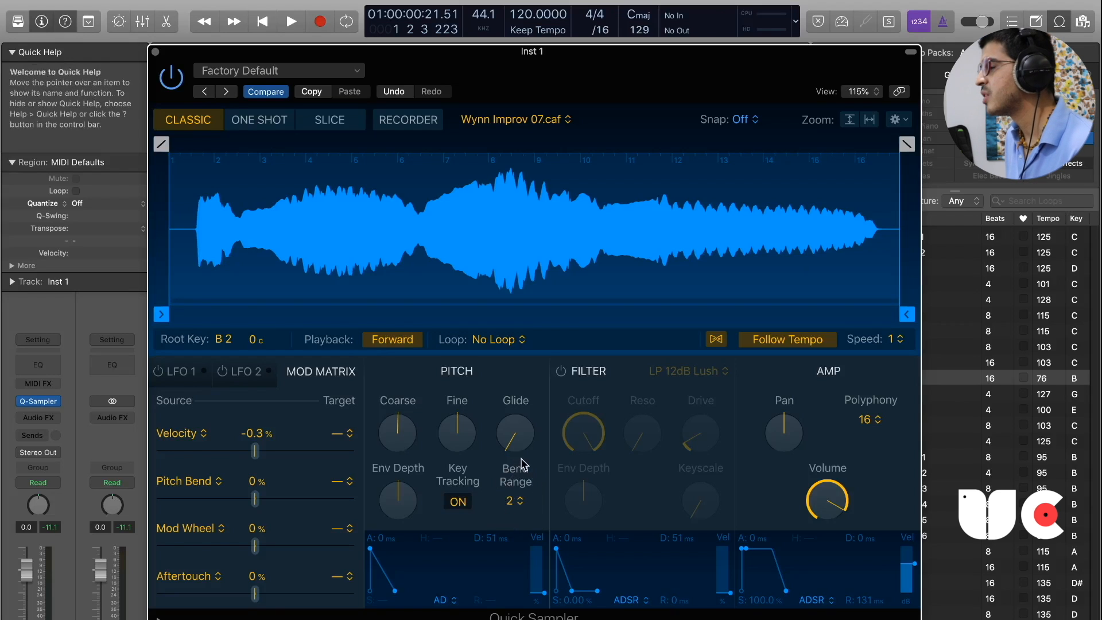
{"action": "left_click", "coordinate": [516, 502]}
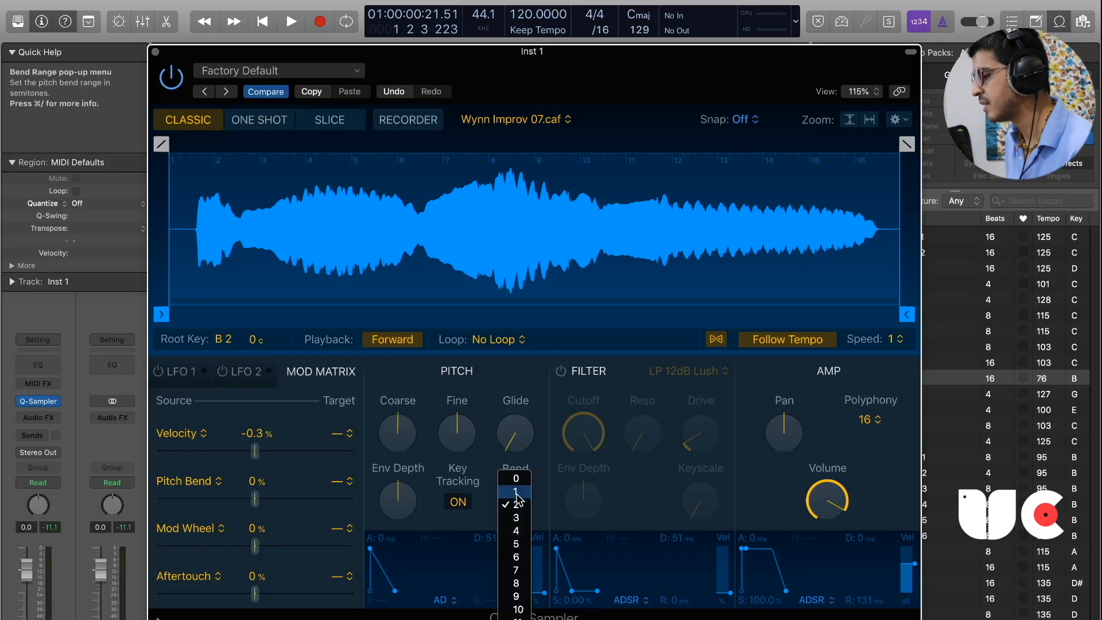
{"action": "left_click", "coordinate": [516, 596]}
{"action": "left_click", "coordinate": [516, 502]}
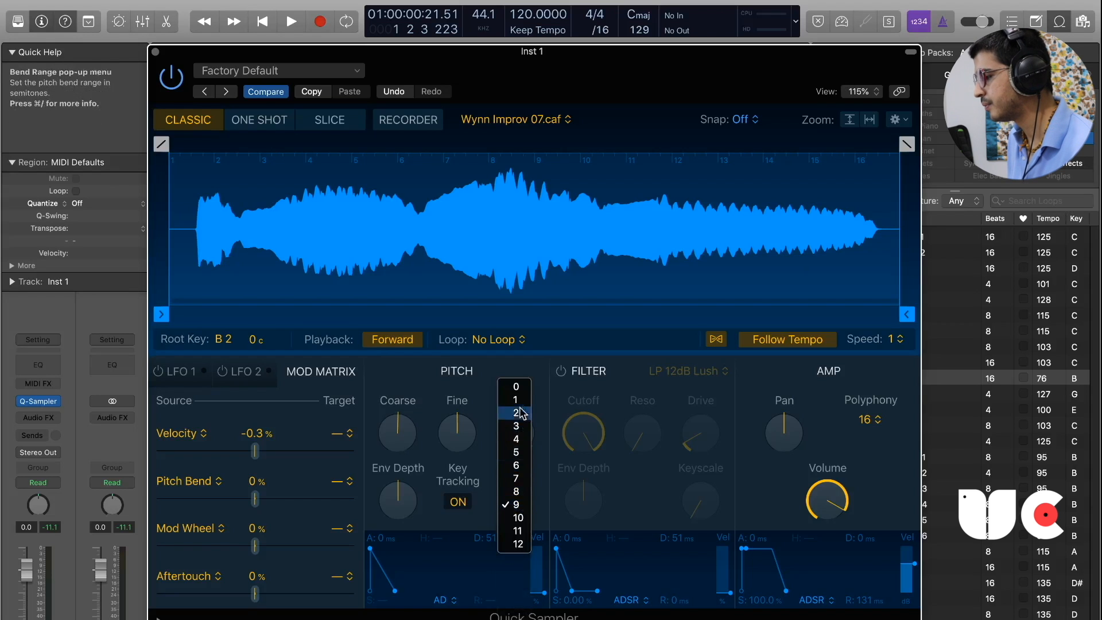
{"action": "left_click", "coordinate": [516, 387]}
Turn on the filter with the LP 6dB Lush type and look through the other available filter types.
{"action": "left_click", "coordinate": [596, 423]}
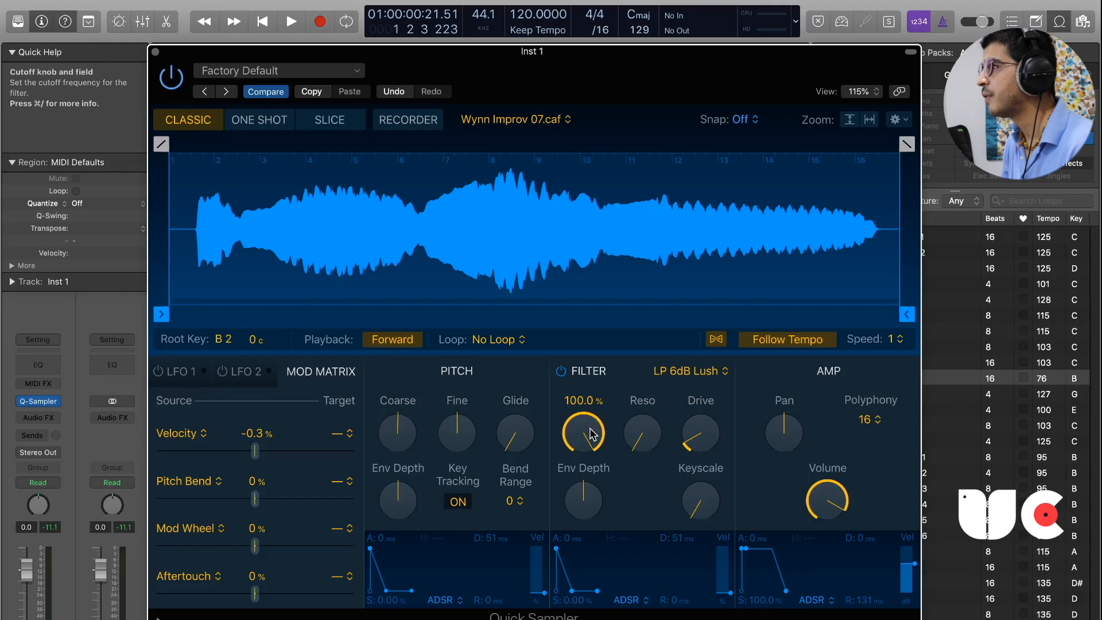
{"action": "left_click_drag", "start_coordinate": [592, 434], "coordinate": [592, 434]}
{"action": "left_click", "coordinate": [671, 371]}
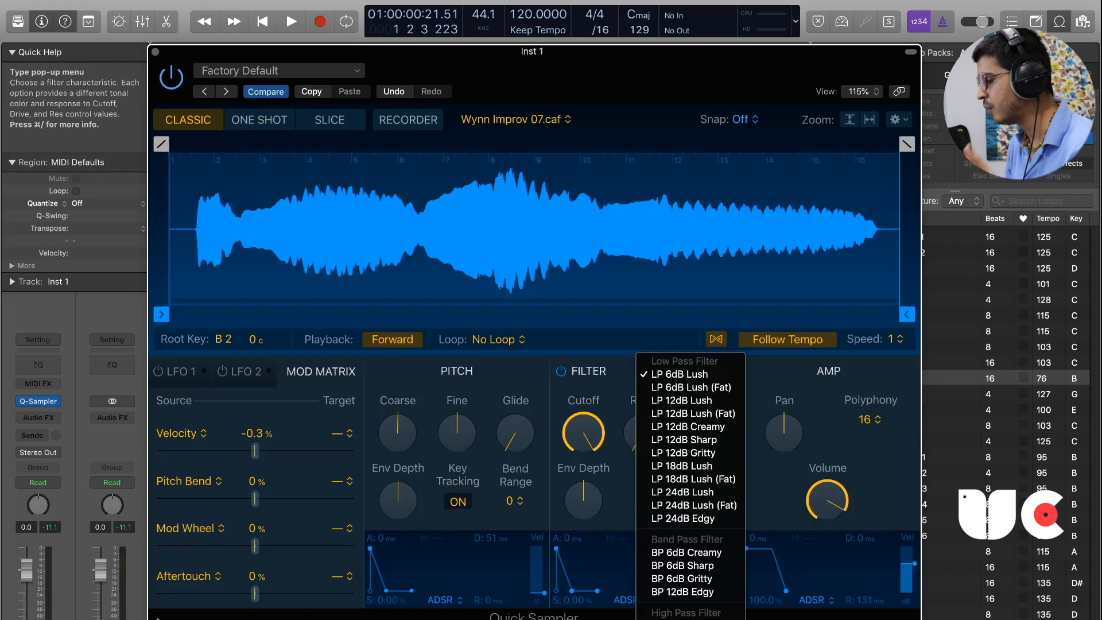
{"action": "scroll", "coordinate": [691, 485], "scroll_direction": "down", "scroll_amount": 2}
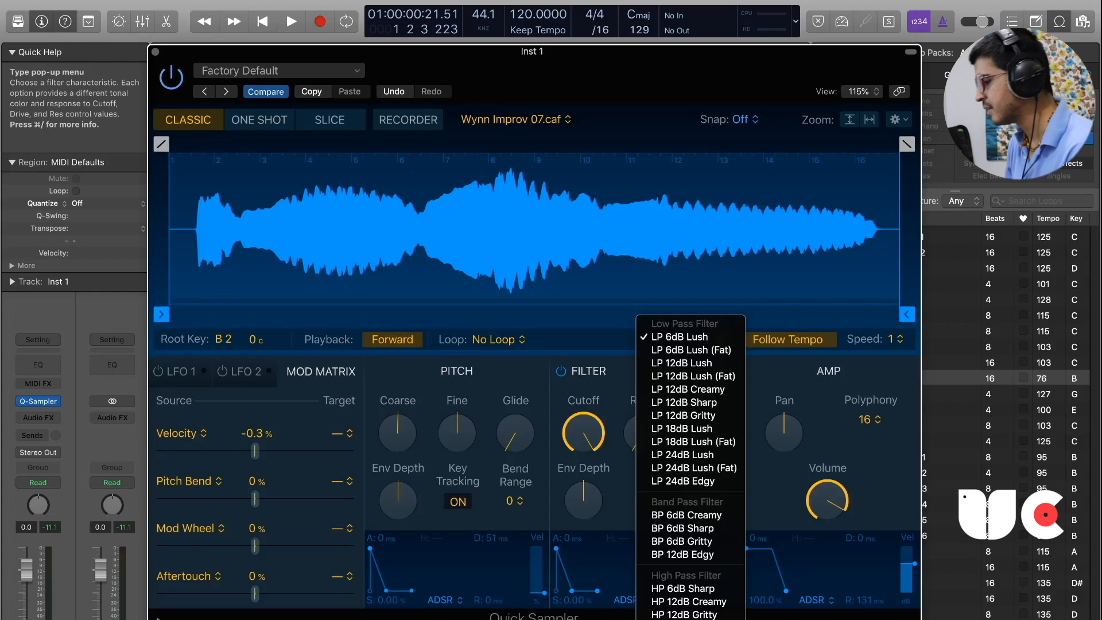
{"action": "left_click", "coordinate": [631, 474]}
Lower the filter Drive to its minimum and set the filter Keyscale to 100% after testing lower amounts.
{"action": "left_click_drag", "start_coordinate": [630, 451], "coordinate": [701, 467]}
{"action": "left_click_drag", "start_coordinate": [696, 510], "coordinate": [682, 159]}
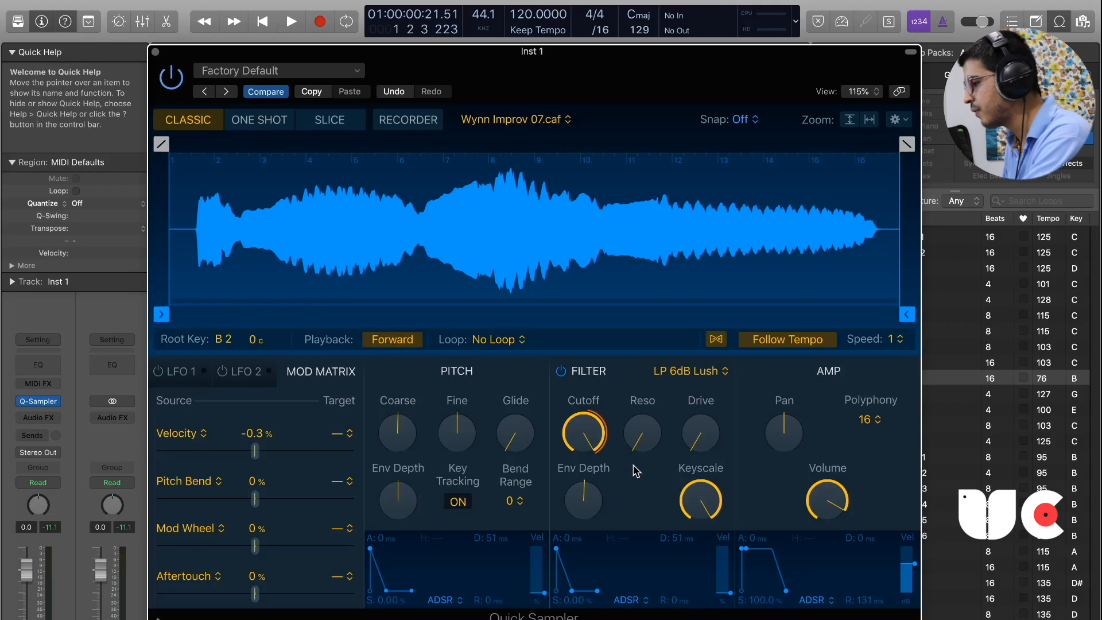
{"action": "mouse_move", "coordinate": [584, 444]}
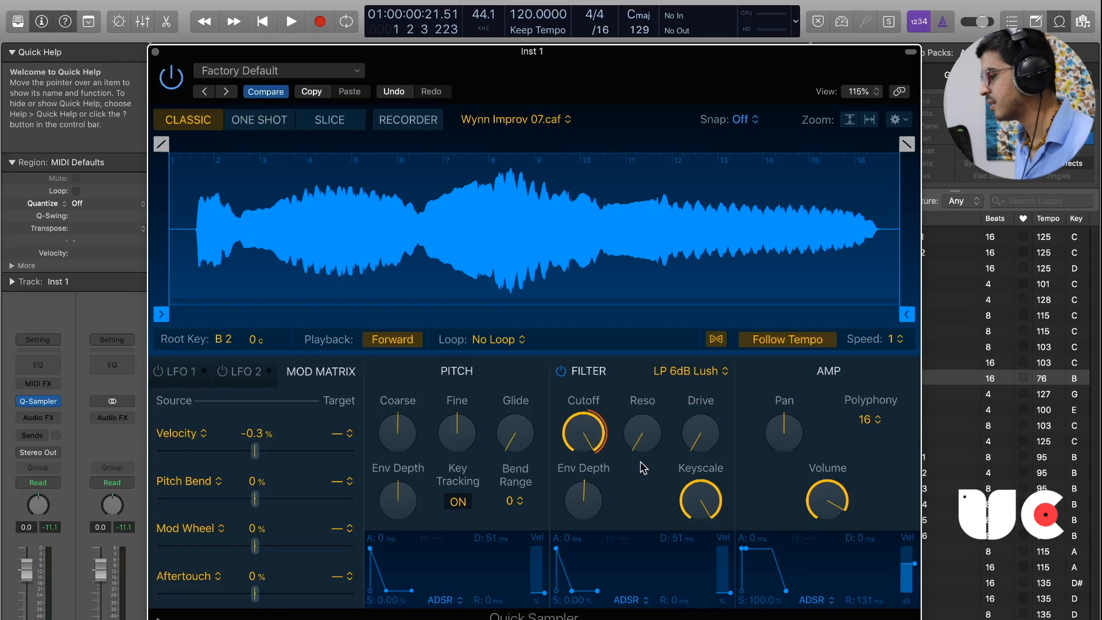
{"action": "mouse_move", "coordinate": [697, 517]}
{"action": "left_mouse_down"}
{"action": "mouse_move", "coordinate": [701, 574]}
{"action": "mouse_move", "coordinate": [696, 504]}
{"action": "left_mouse_up"}
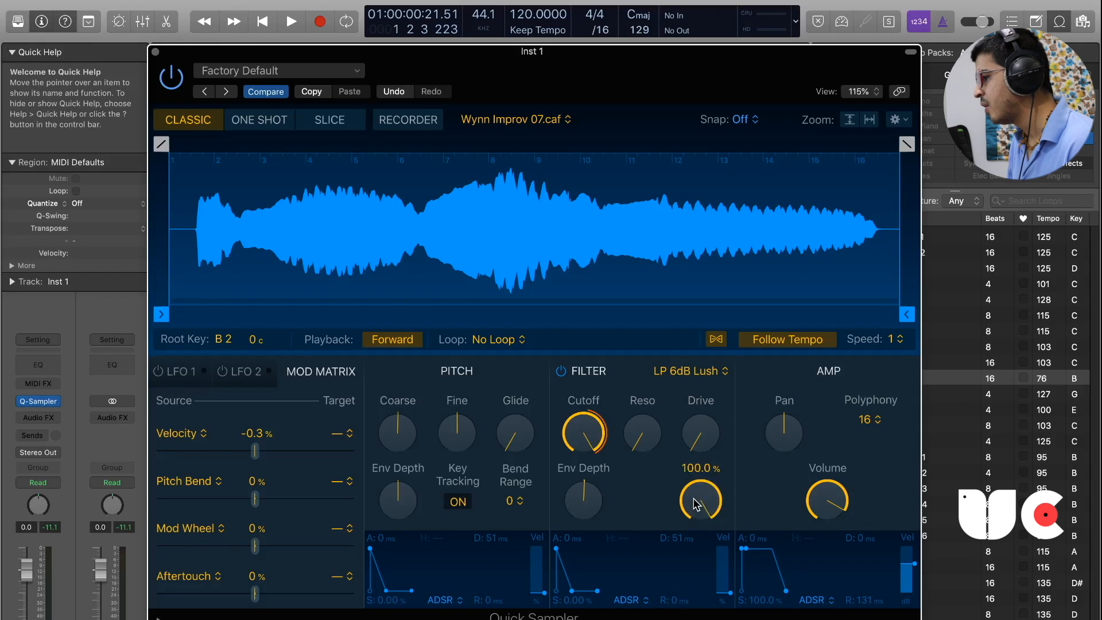
{"action": "left_click_drag", "start_coordinate": [696, 505], "coordinate": [698, 575]}
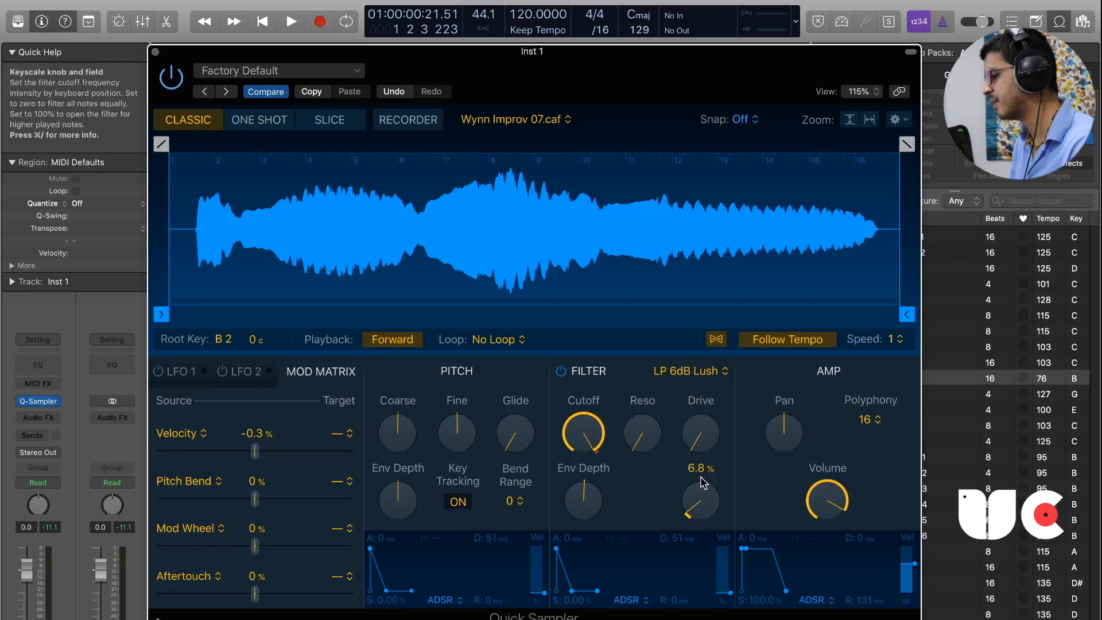
{"action": "left_click_drag", "start_coordinate": [701, 483], "coordinate": [701, 315]}
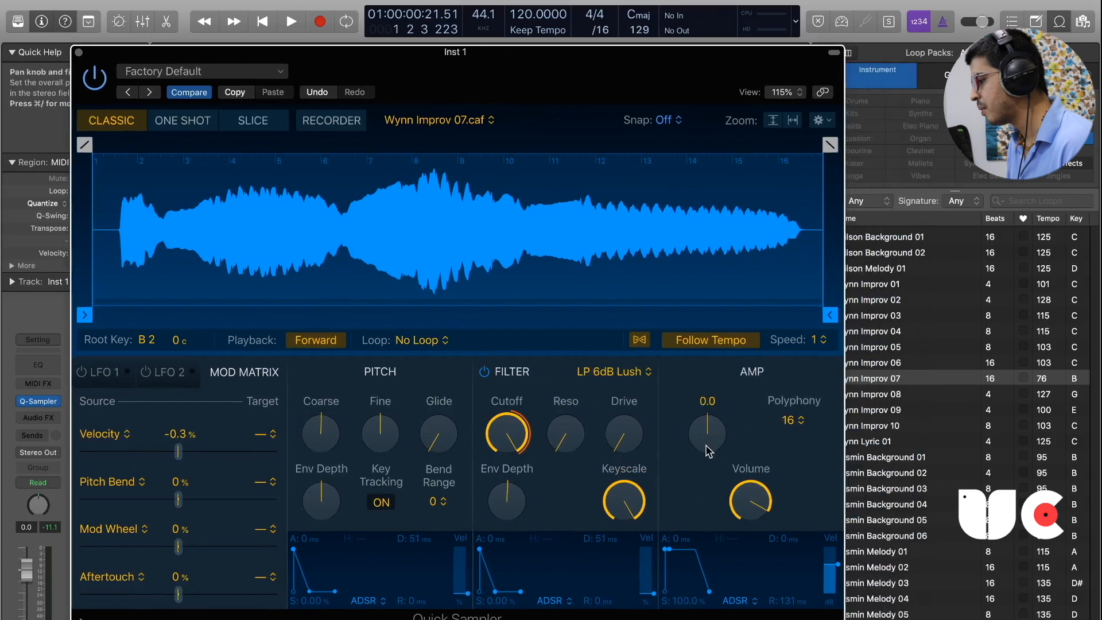
Test the amp Pan and Mono polyphony, returning Pan to center and Polyphony to 16.
{"action": "left_click_drag", "start_coordinate": [710, 451], "coordinate": [643, 448]}
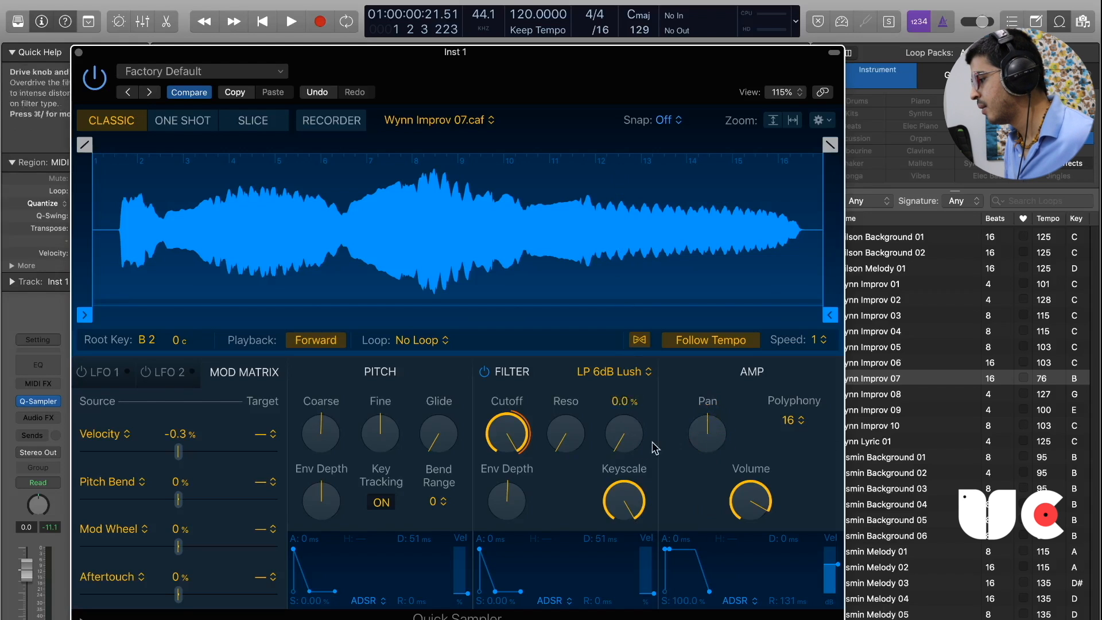
{"action": "left_click", "coordinate": [793, 424]}
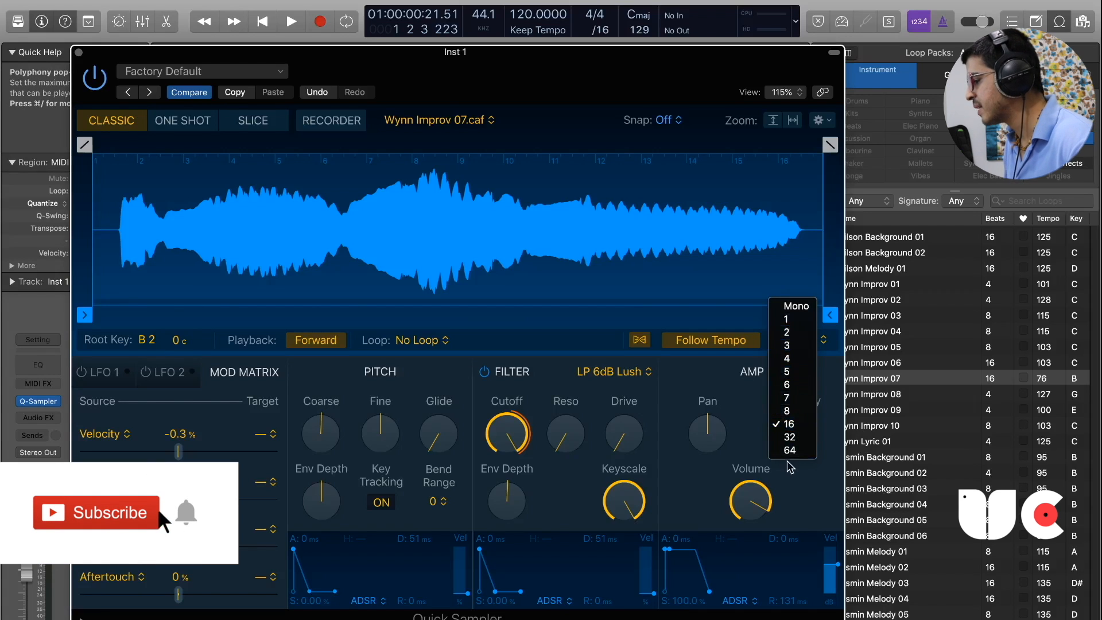
{"action": "left_click", "coordinate": [795, 306]}
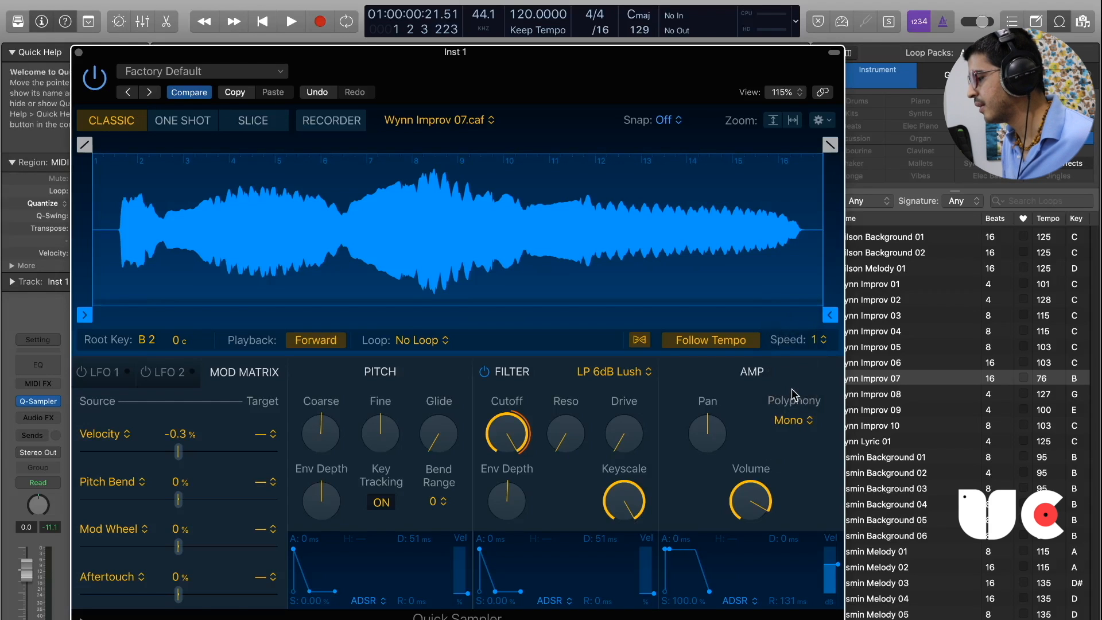
{"action": "left_click", "coordinate": [794, 421]}
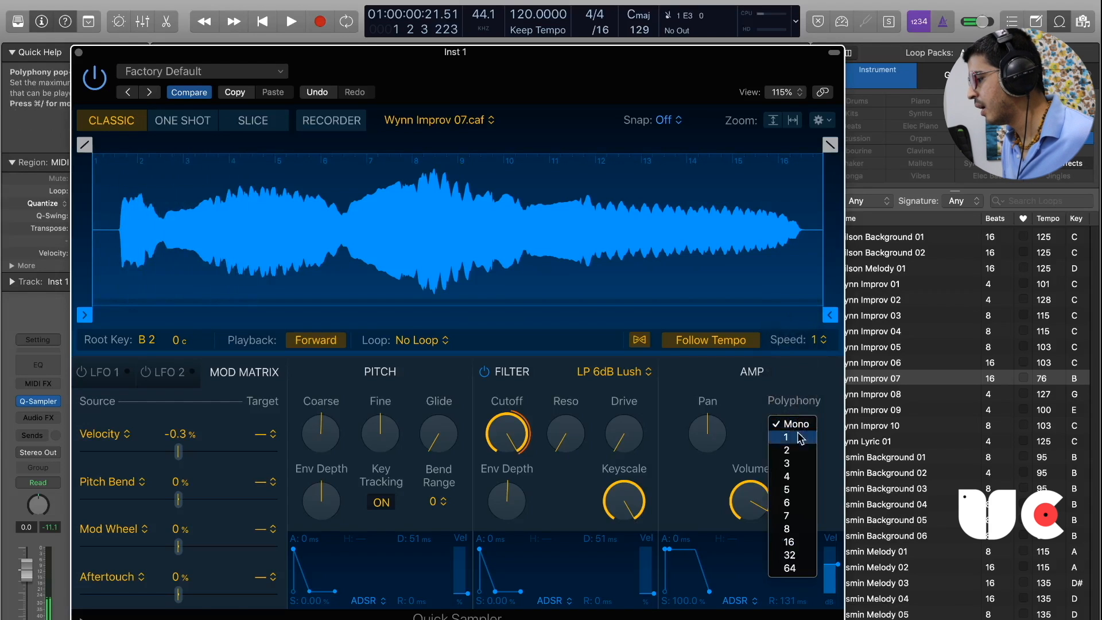
{"action": "left_click", "coordinate": [794, 543]}
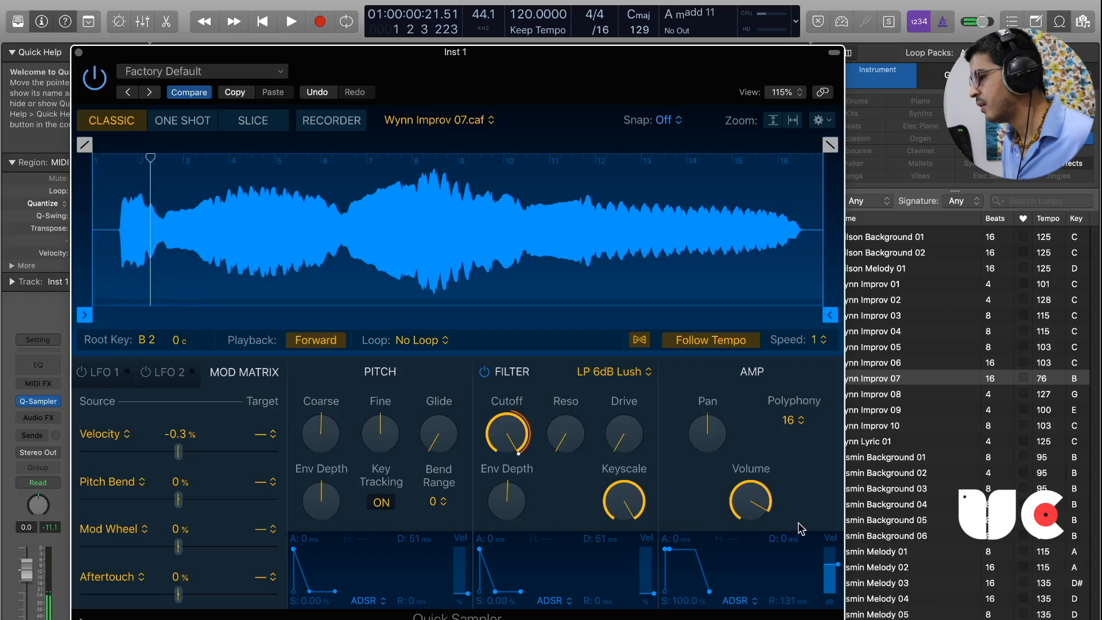
{"action": "left_click", "coordinate": [794, 421]}
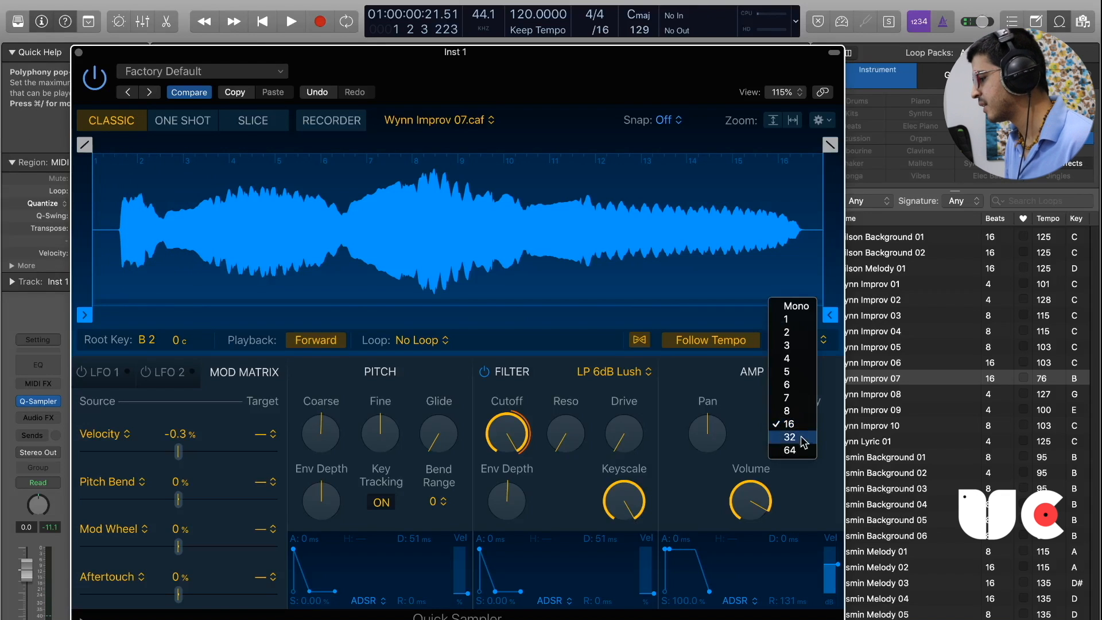
{"action": "left_click", "coordinate": [790, 424]}
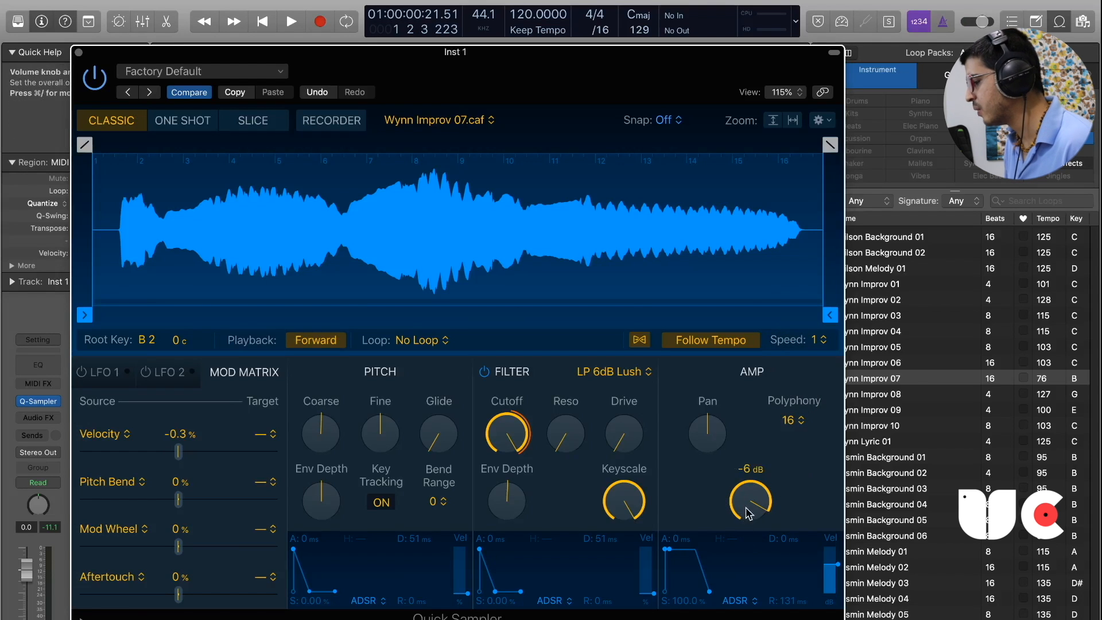
{"action": "mouse_move", "coordinate": [835, 570]}
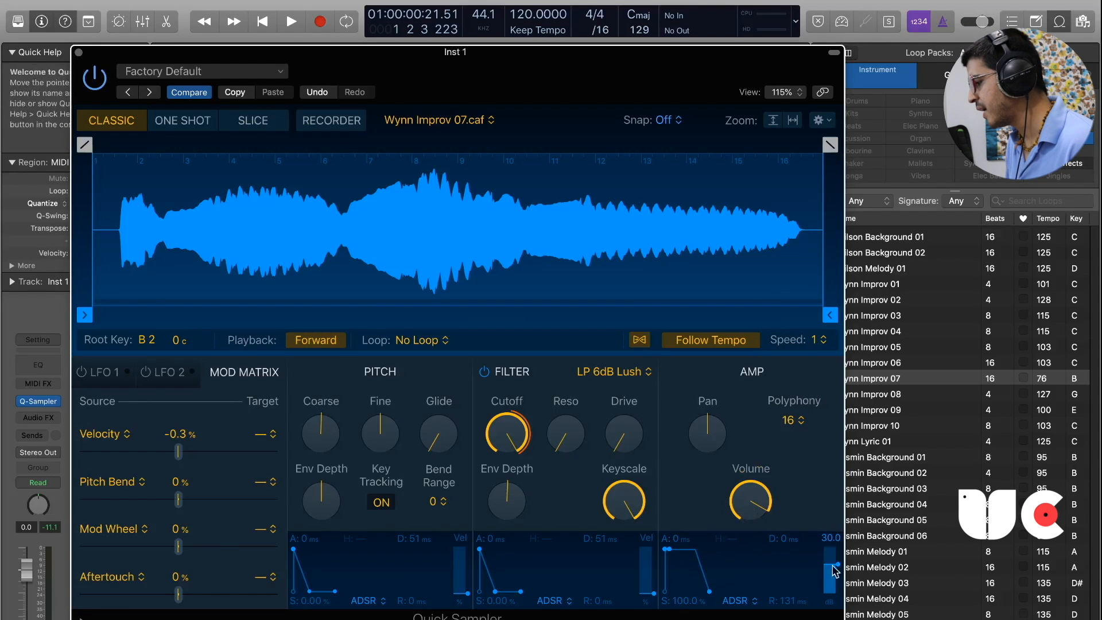